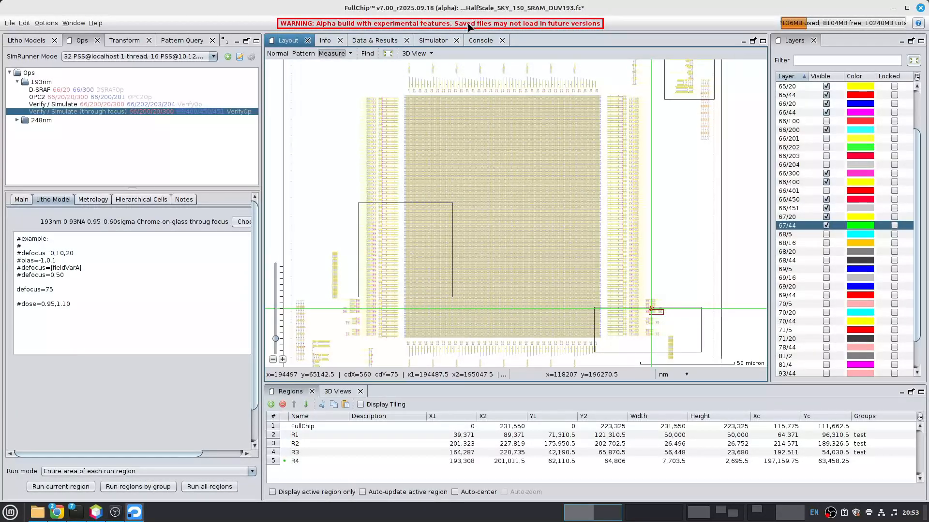
- Review the scale and translation transform applied to the SRAM layout
scroll(493, 215, up, 5)
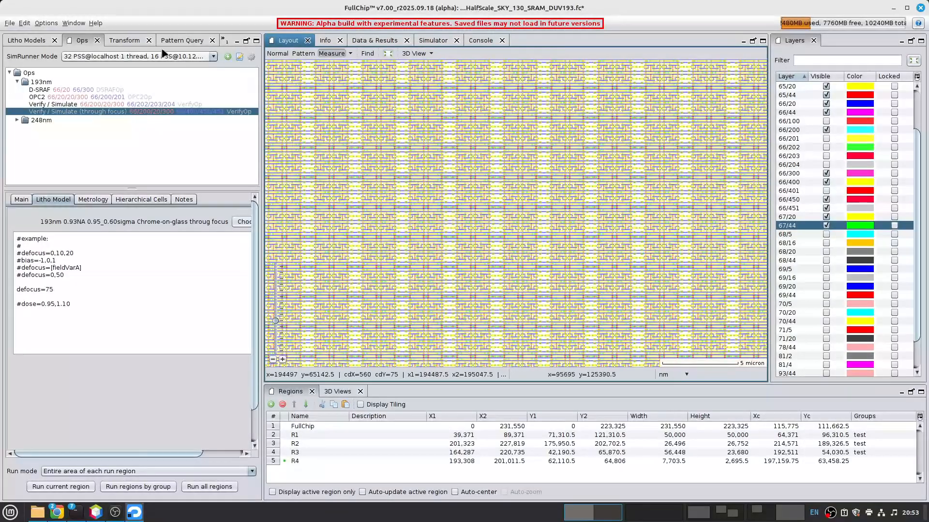
click(125, 40)
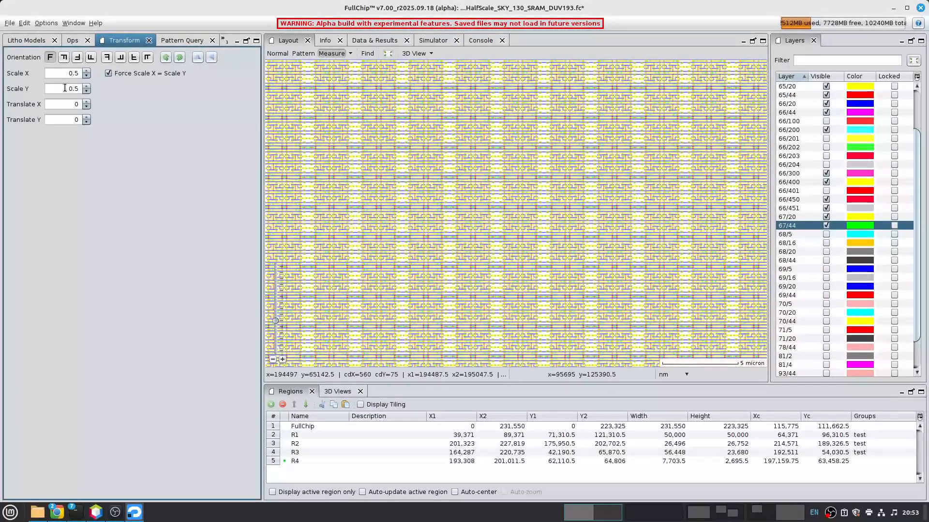
double_click(390, 133)
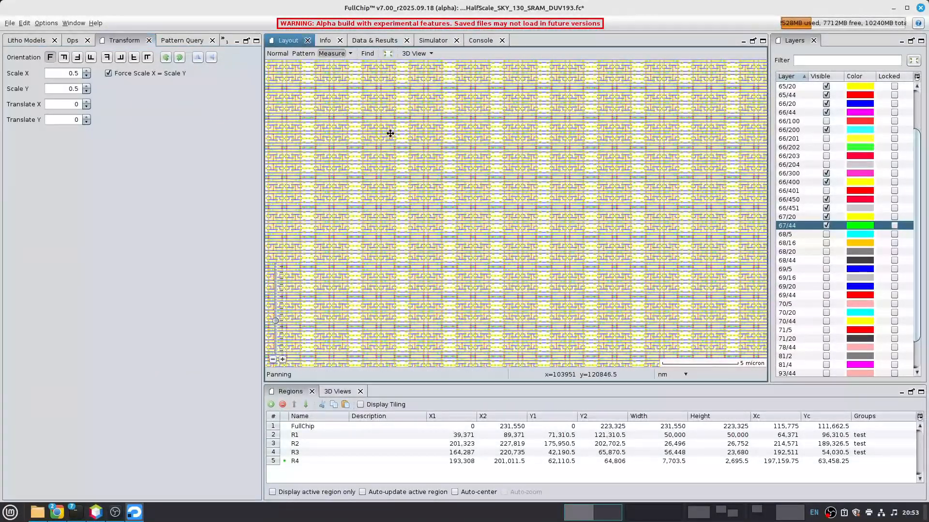
- Measure the width and length of a yellow horizontal line beside region R4
middle_drag(302, 126, 450, 149)
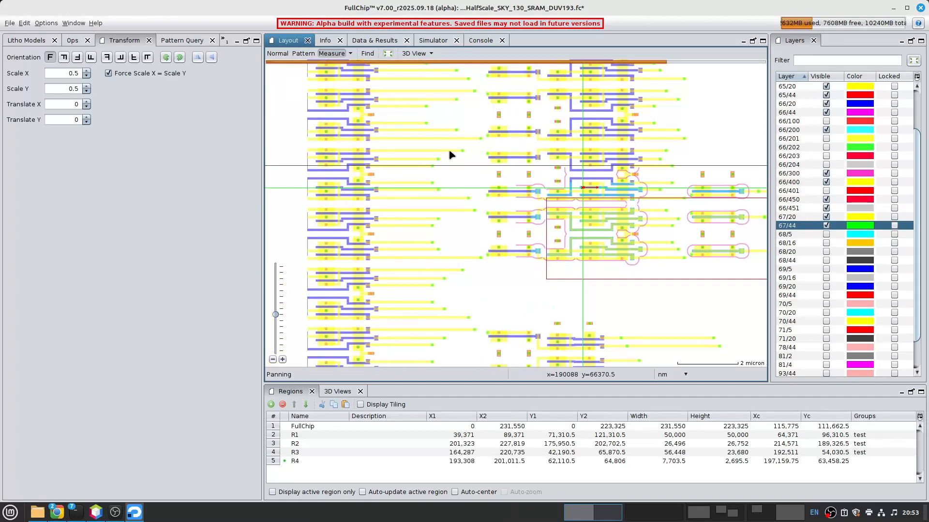
scroll(434, 152, up, 3)
click(460, 182)
scroll(561, 170, down, 3)
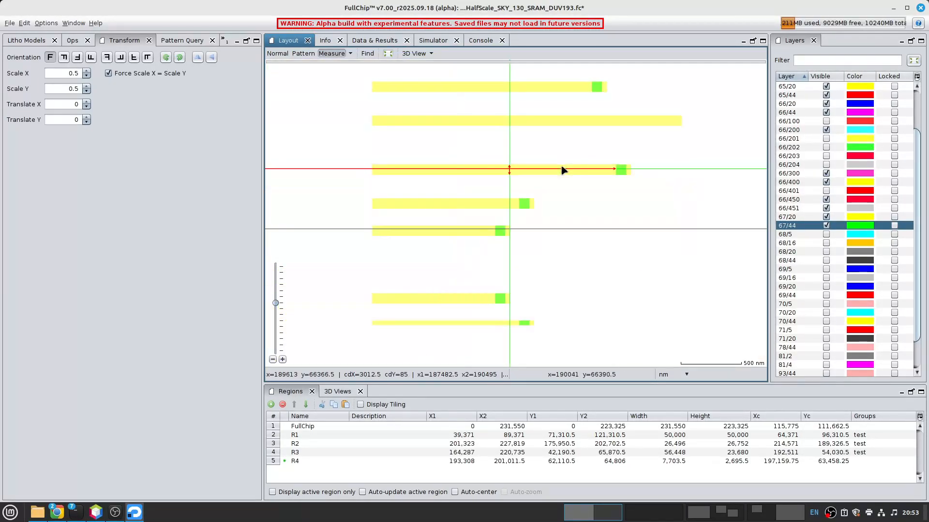
middle_drag(684, 204, 524, 201)
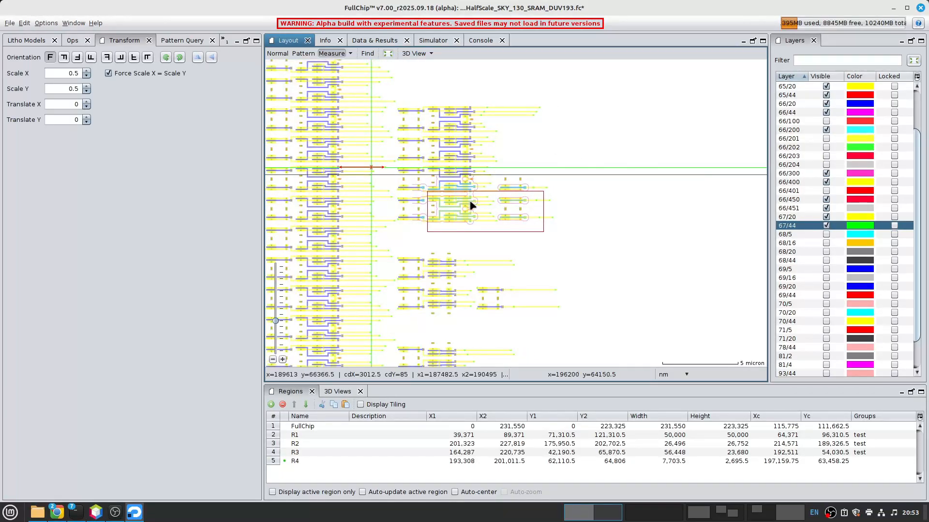
- Show only layer 66/20 in the layout around region R4
scroll(473, 206, up, 2)
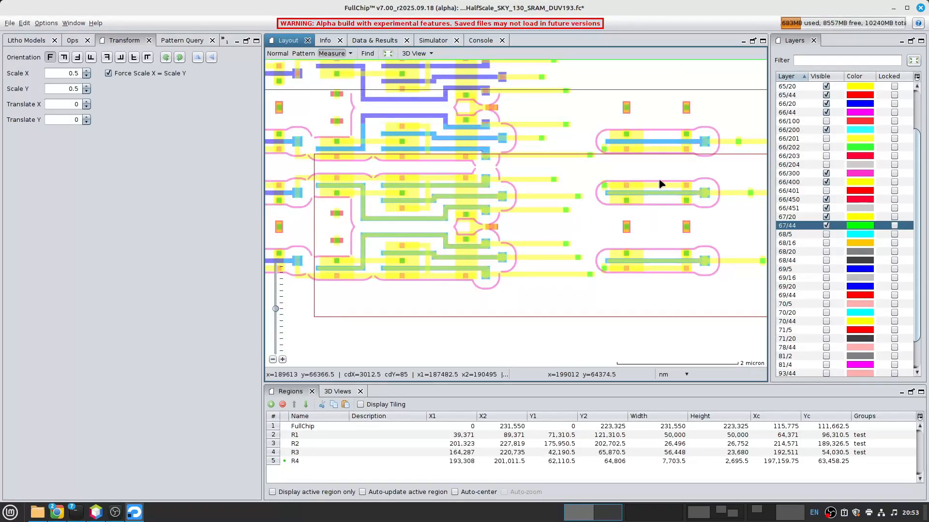
scroll(501, 185, down, 1)
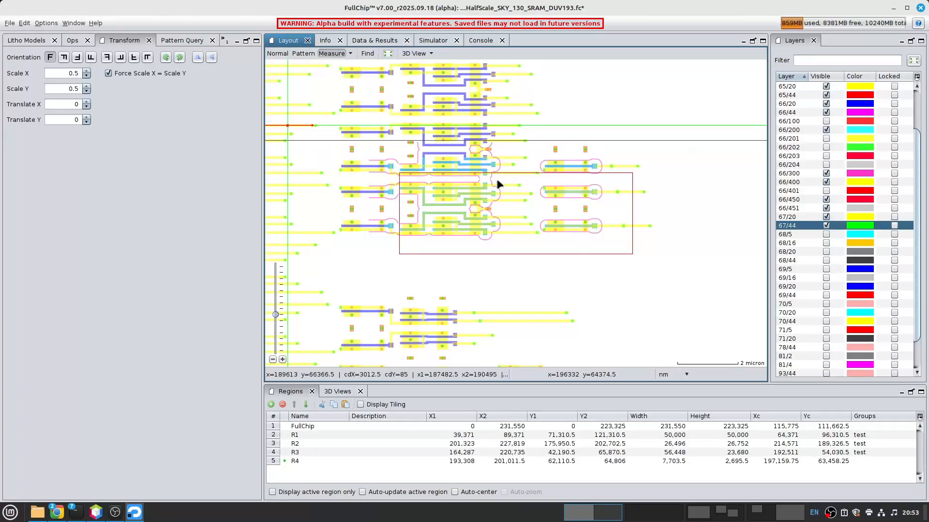
right_click(793, 106)
click(793, 111)
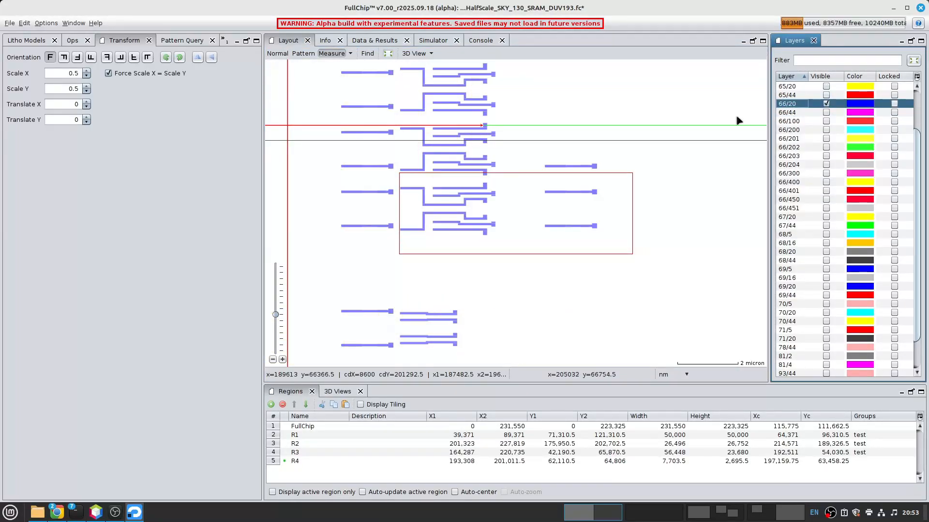
- Examine the 66/20 pattern across the full chip and in detail inside region R4
scroll(480, 171, down, 4)
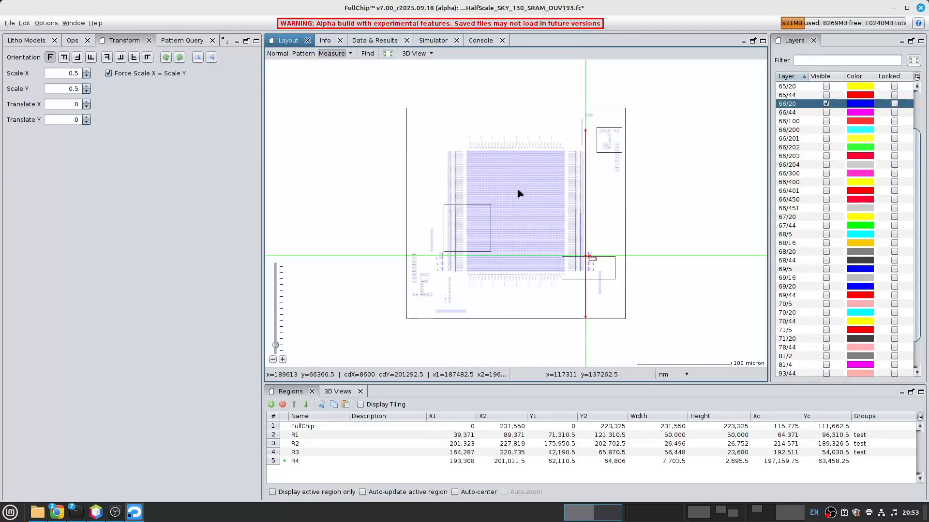
scroll(518, 193, up, 3)
scroll(518, 193, up, 1)
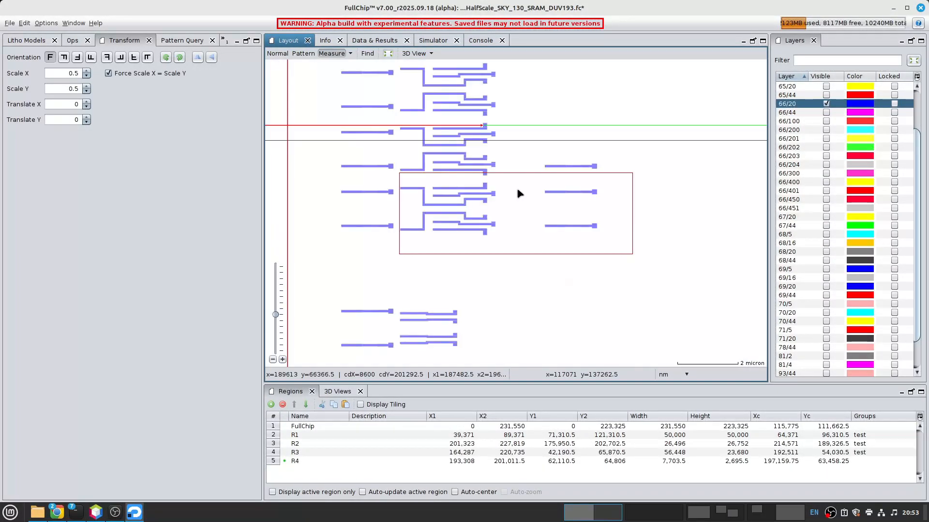
scroll(555, 224, down, 5)
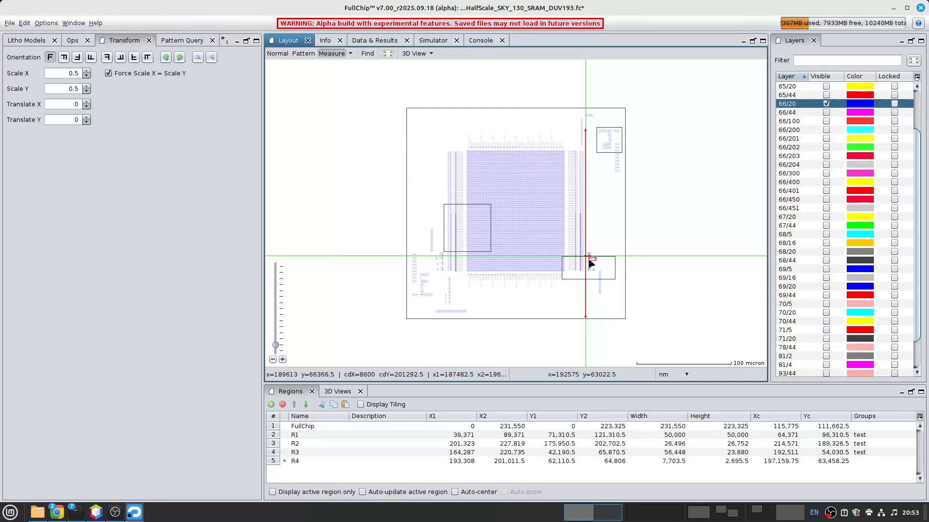
scroll(594, 264, up, 2)
drag(594, 263, 554, 223)
scroll(548, 221, up, 4)
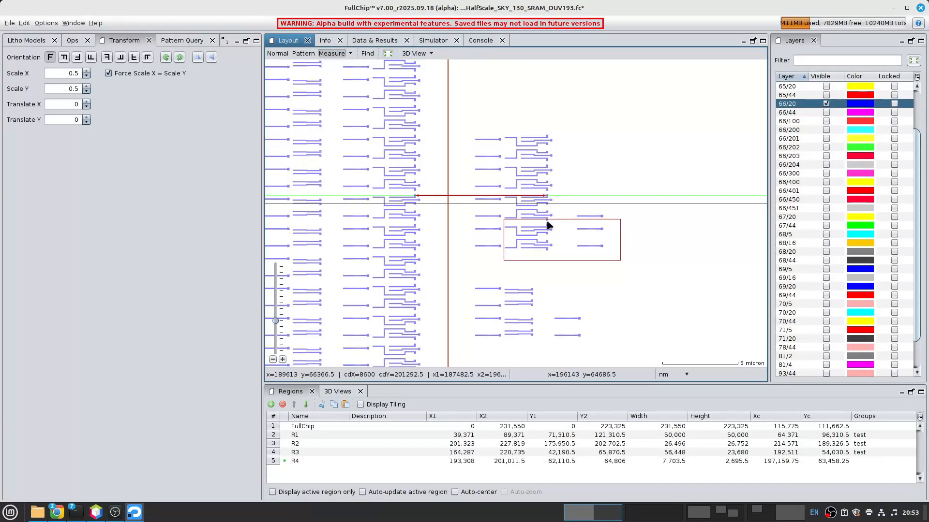
drag(607, 238, 496, 162)
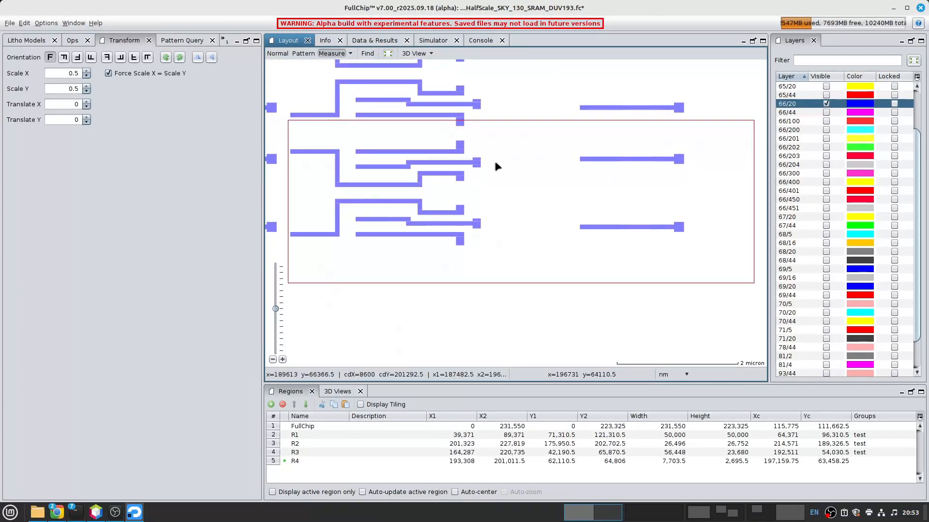
- Compare the 248nm and 193nm litho models and examine the TCC set descriptions of the 193nm through-focus model
click(26, 40)
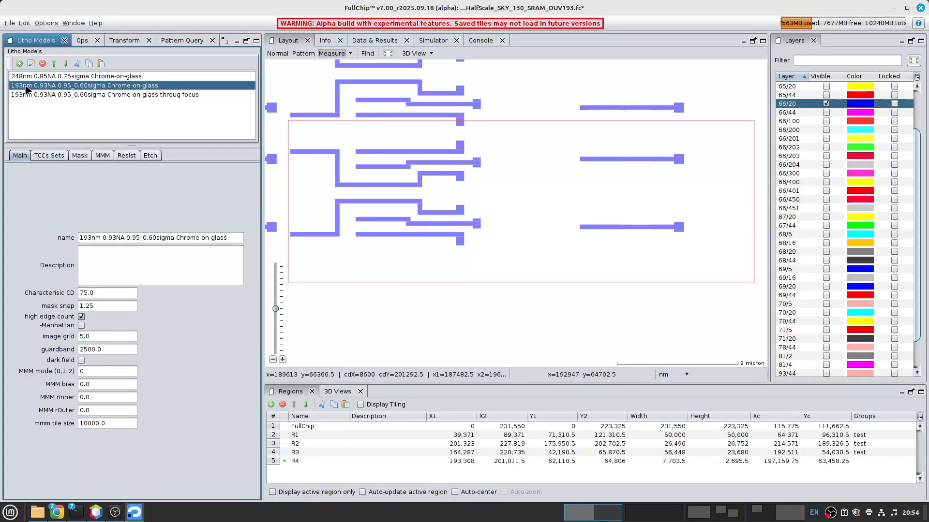
click(27, 76)
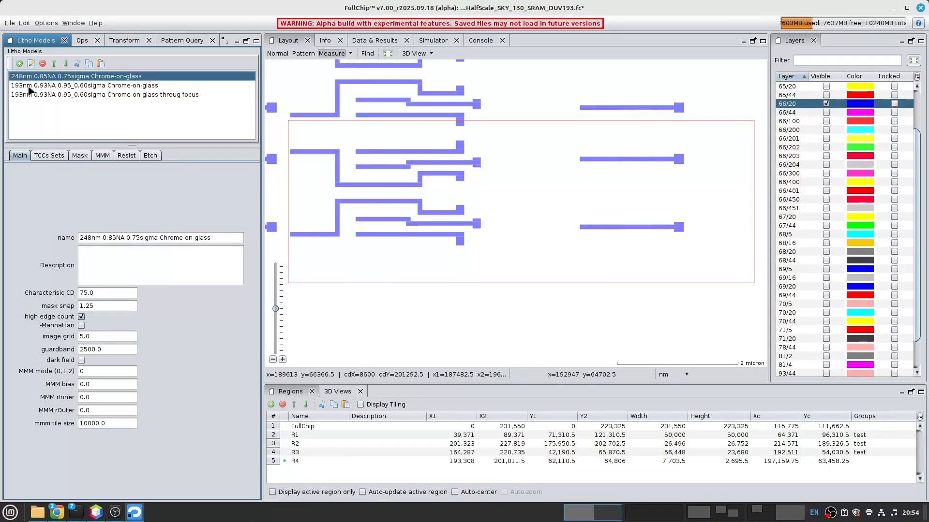
click(28, 86)
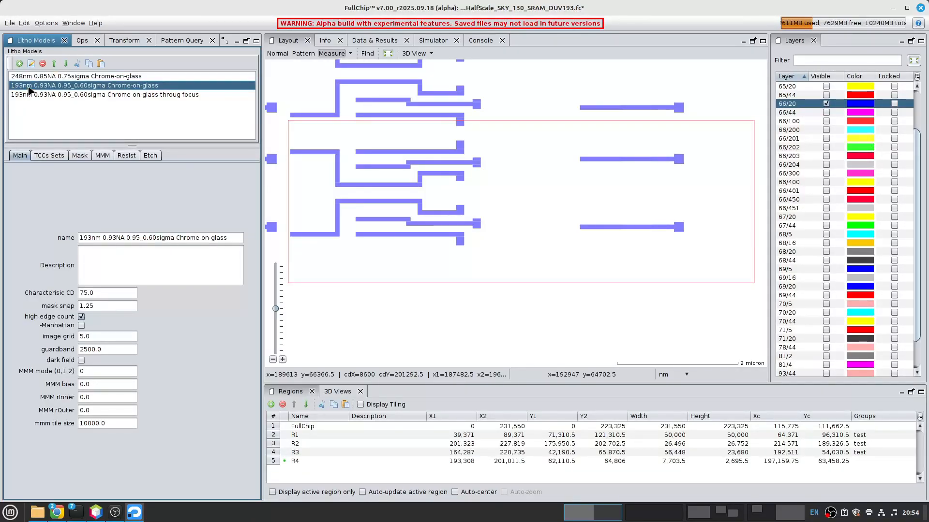
click(81, 95)
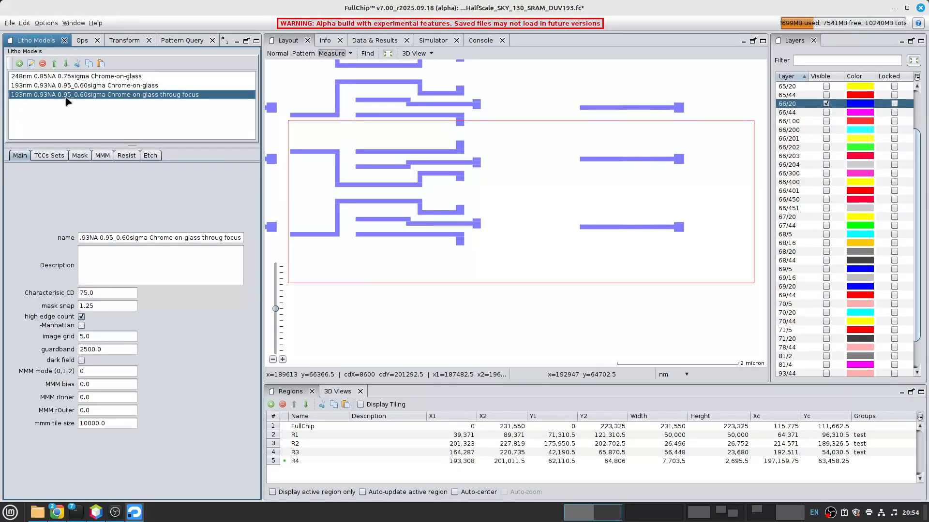
click(49, 156)
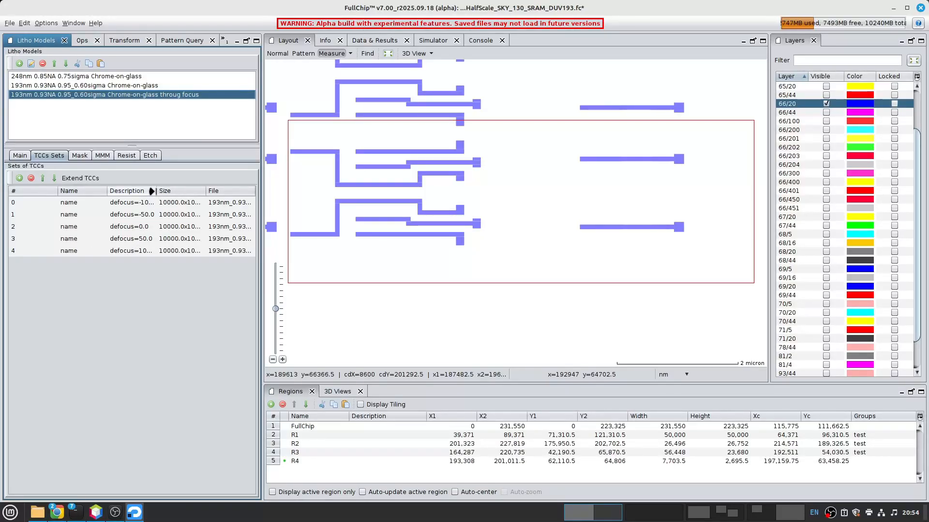
drag(156, 191, 189, 191)
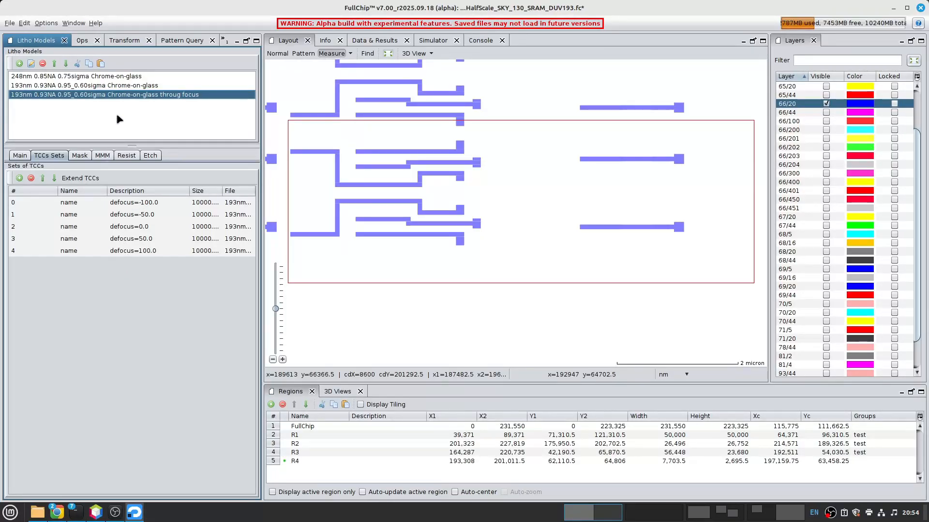
- Run the D-SRAF operation of the 193nm group
click(82, 41)
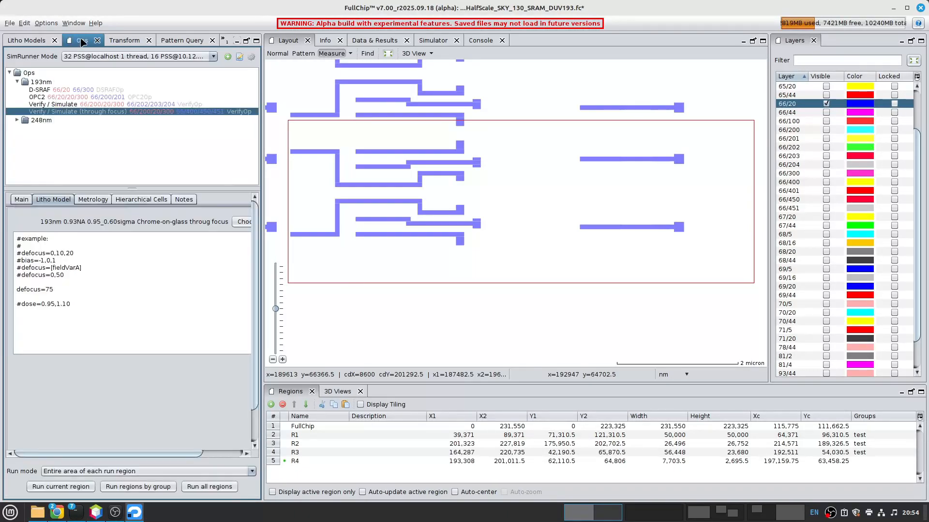
click(39, 83)
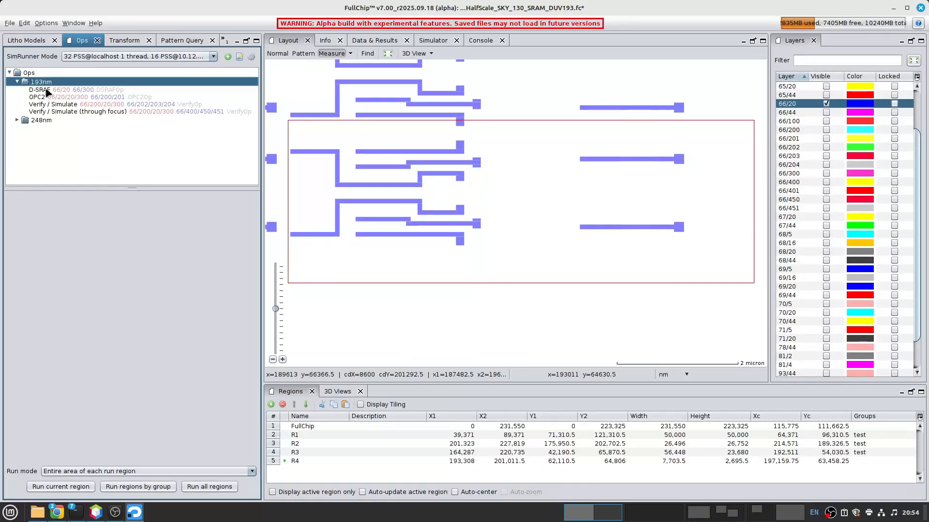
click(47, 91)
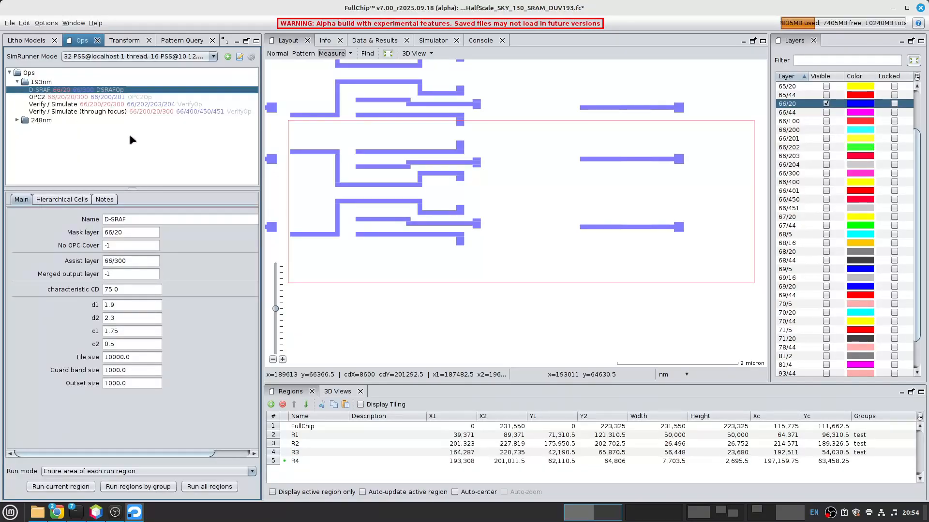
right_click(49, 92)
mouse_move(56, 99)
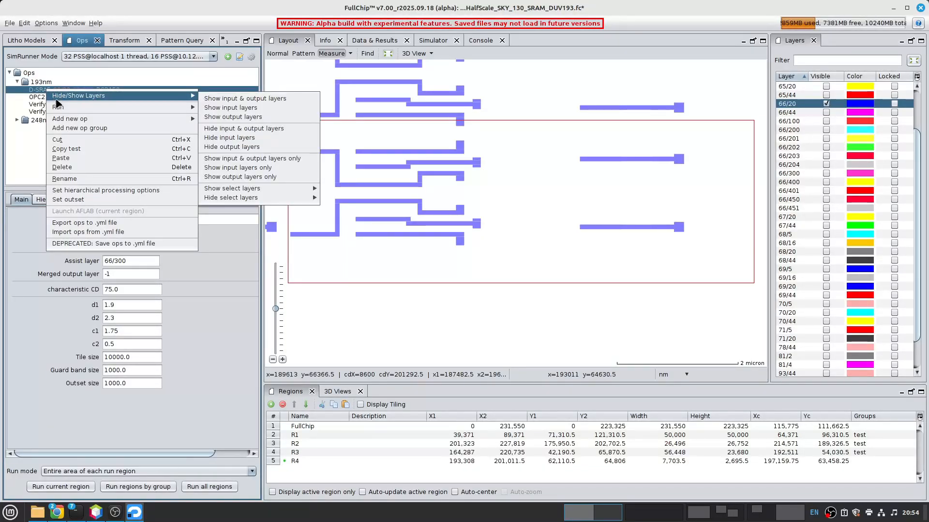
click(211, 115)
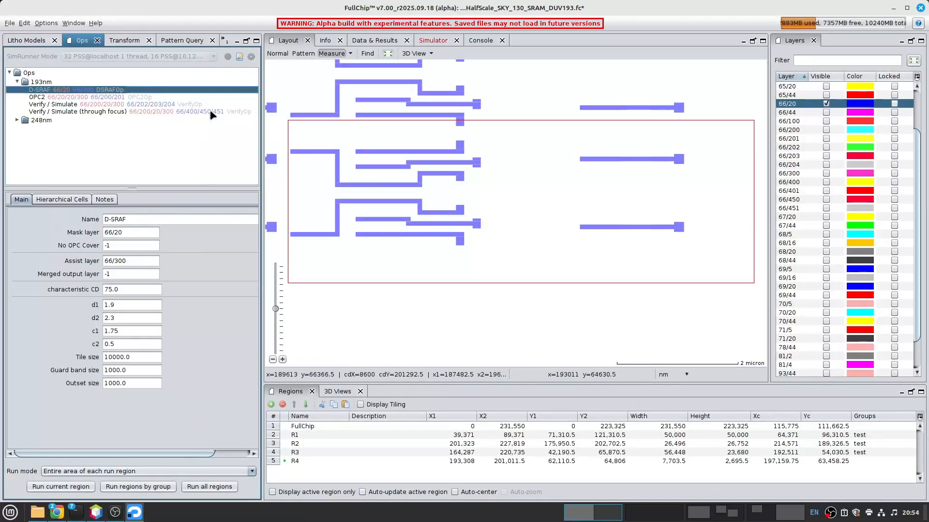
scroll(545, 199, down, 2)
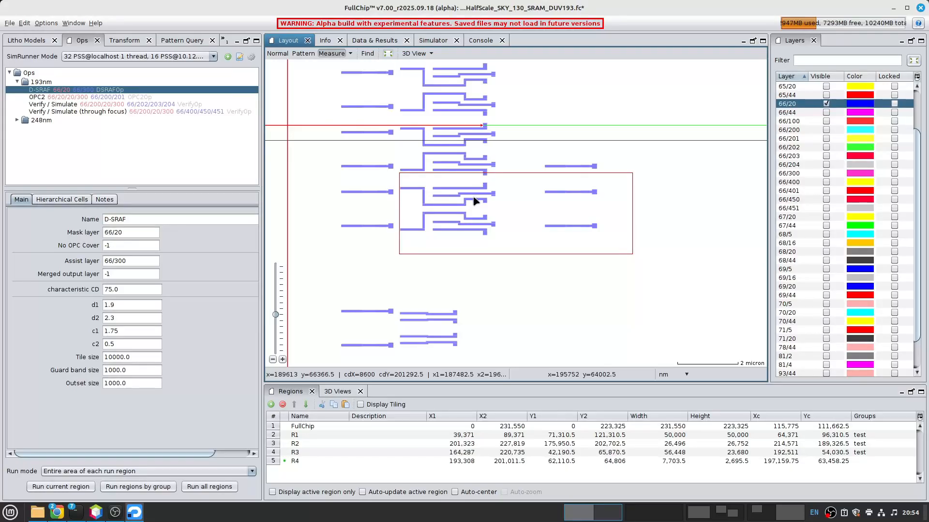
- Show only the input and output layers of the D-SRAF operation
right_click(45, 91)
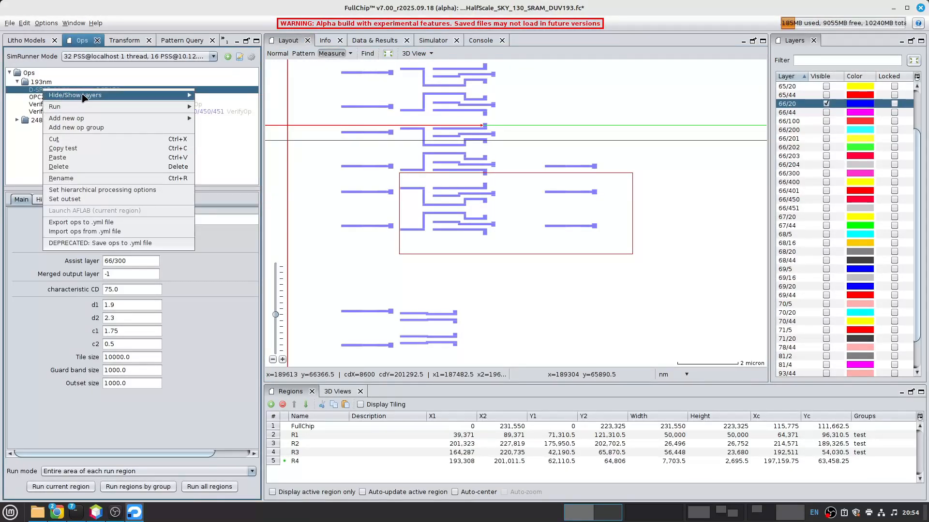
mouse_move(96, 95)
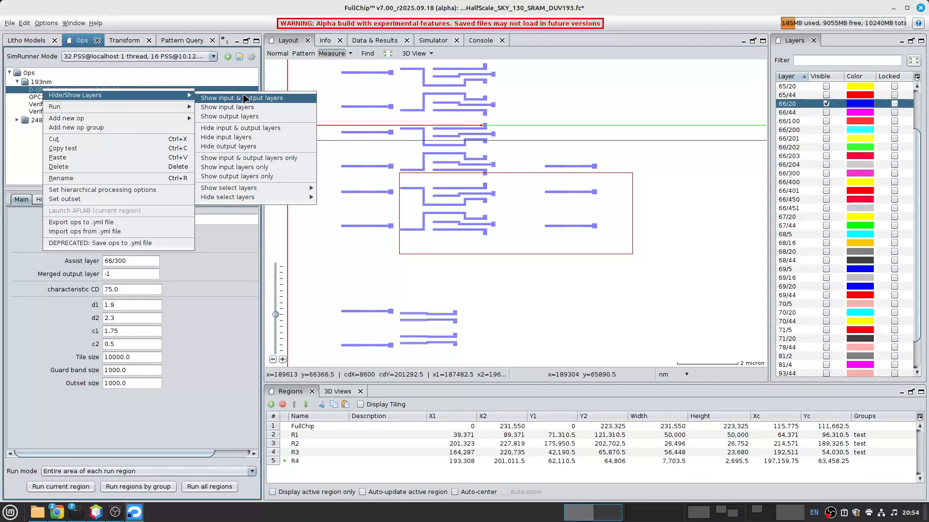
click(257, 159)
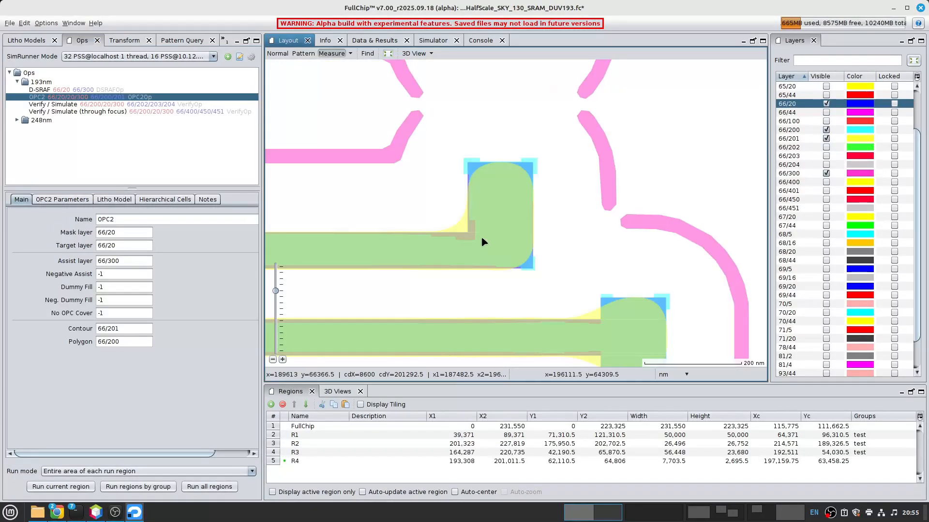
- Hide assist layer 66/300 and contour layer 66/201, and compare the OPC polygons on 66/200 with the 66/20 target
scroll(513, 184, up, 1)
scroll(524, 180, down, 1)
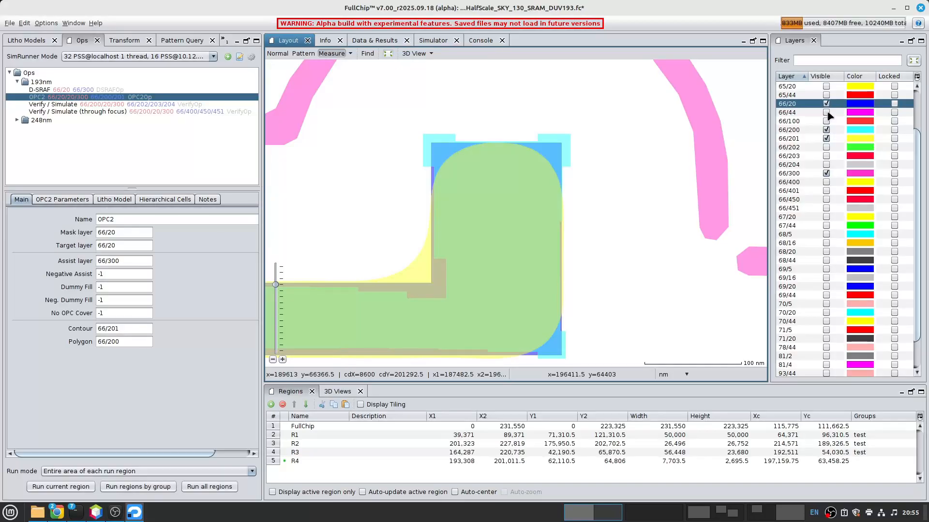
click(826, 173)
click(826, 139)
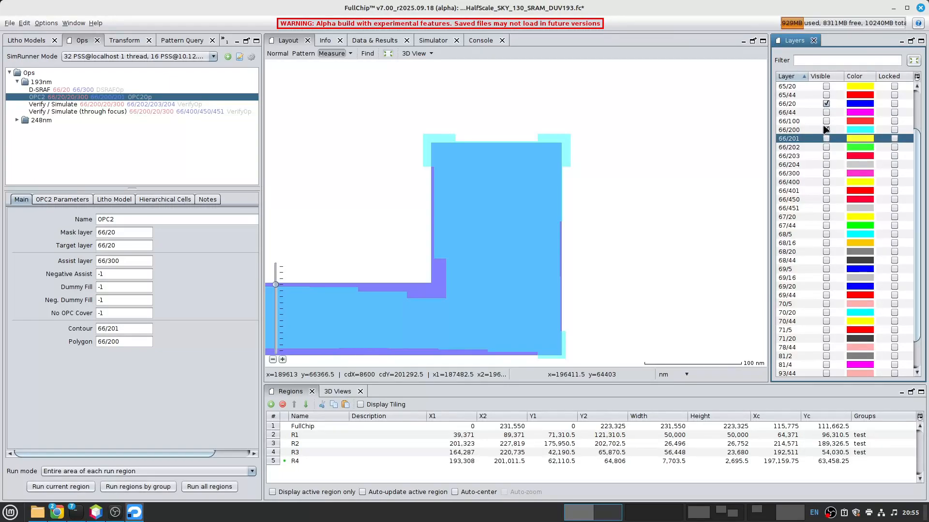
scroll(595, 153, down, 4)
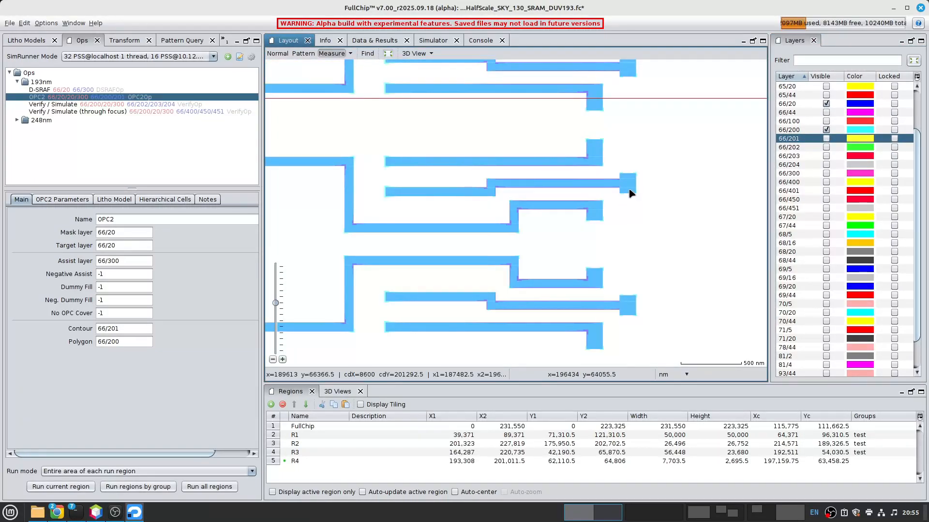
scroll(628, 190, up, 2)
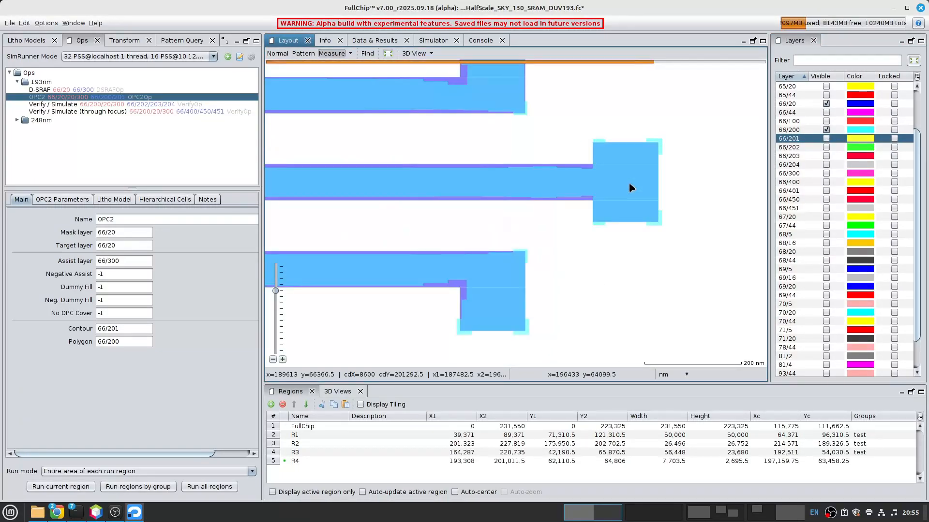
- Toggle layer 66/200 off and on again to compare the original and corrected patterns around region R4
click(826, 129)
scroll(556, 177, down, 5)
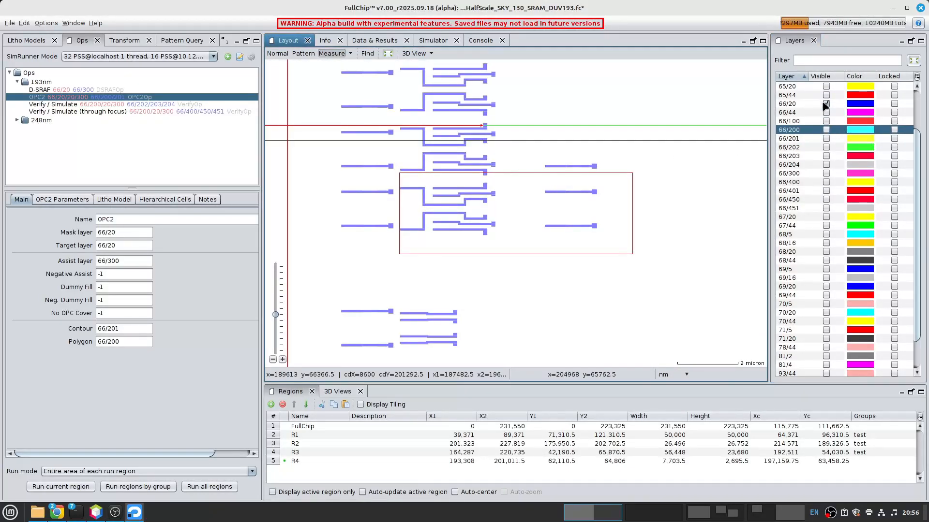
click(826, 130)
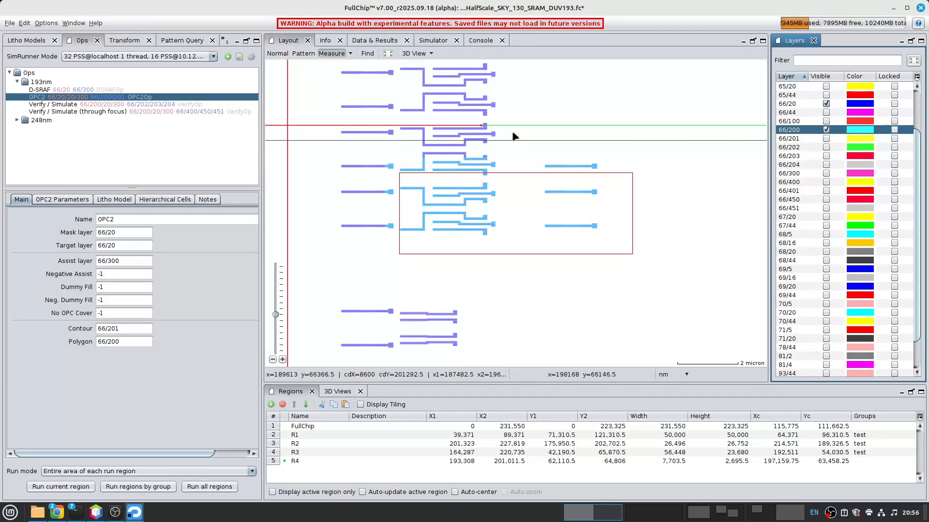
- Review the mask, assist and contour layer settings of the 193nm Verify / Simulate operation
click(57, 104)
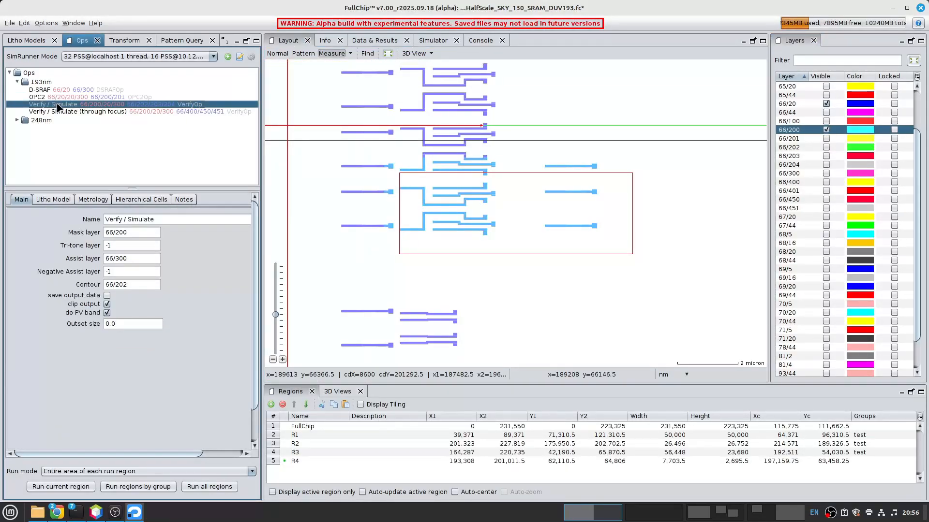
middle_click(445, 153)
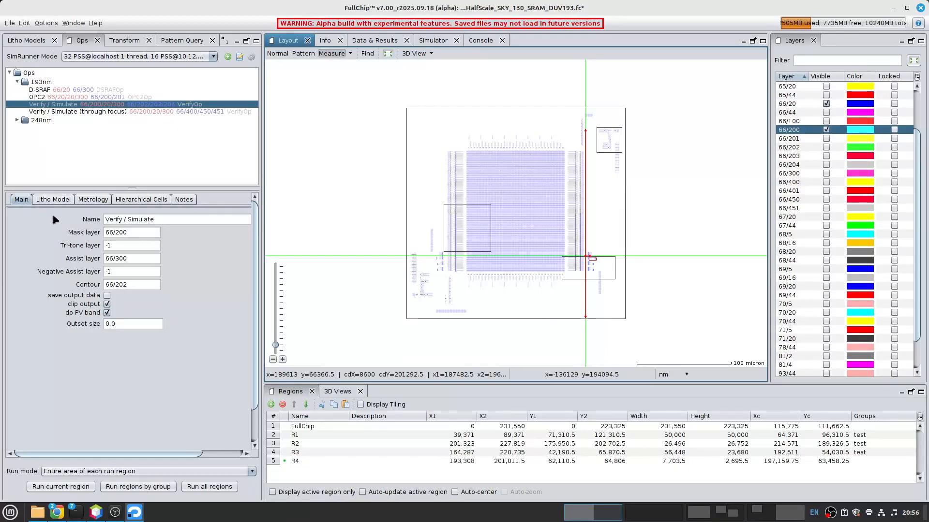
click(136, 232)
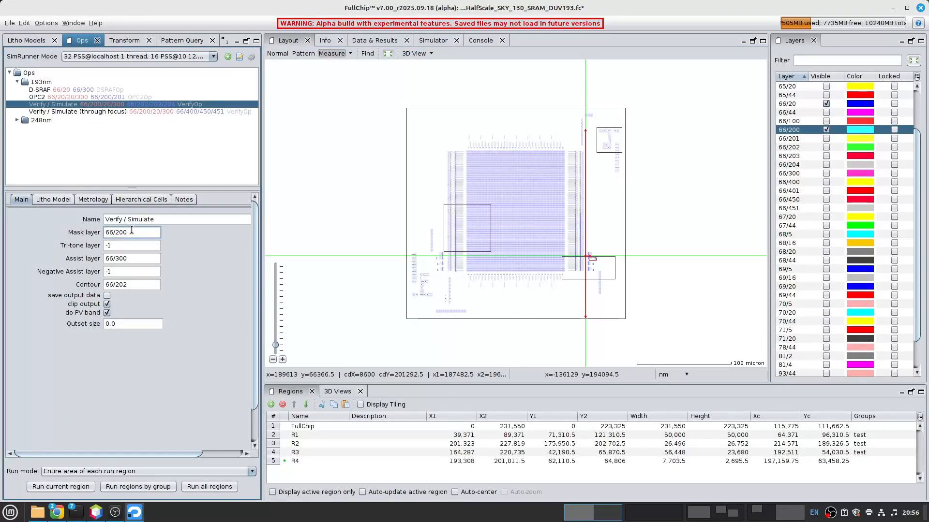
click(137, 260)
click(135, 286)
triple_click(124, 286)
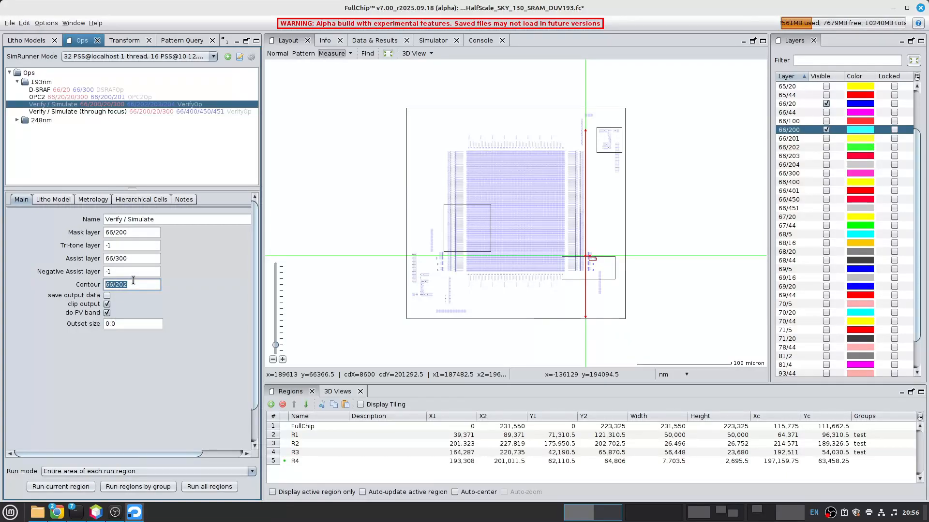
click(131, 285)
- Run the 193nm Verify / Simulate operation on region R4 and view the simulated contours up close
right_click(79, 105)
mouse_move(222, 129)
click(259, 126)
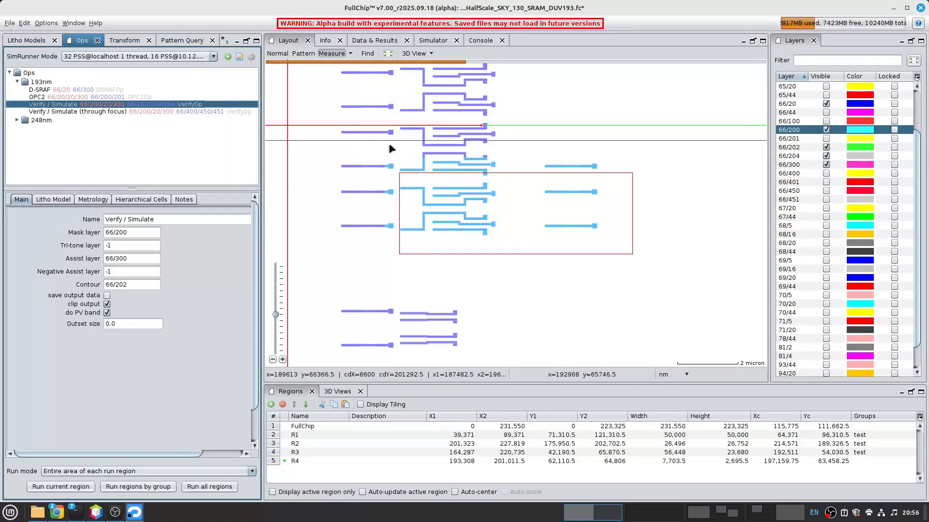
scroll(489, 210, up, 2)
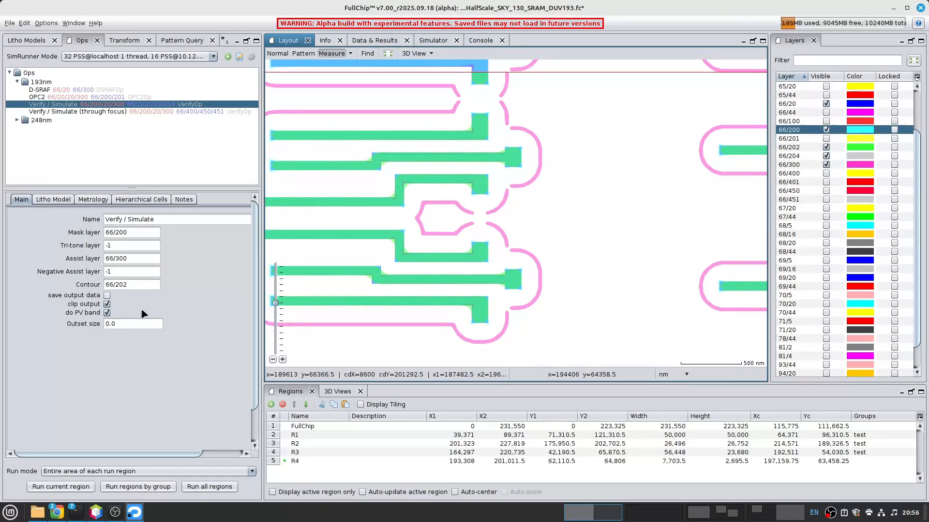
- Review the litho model and metrology settings of Verify / Simulate, enlarging the settings area to show all metrology parameters
click(53, 200)
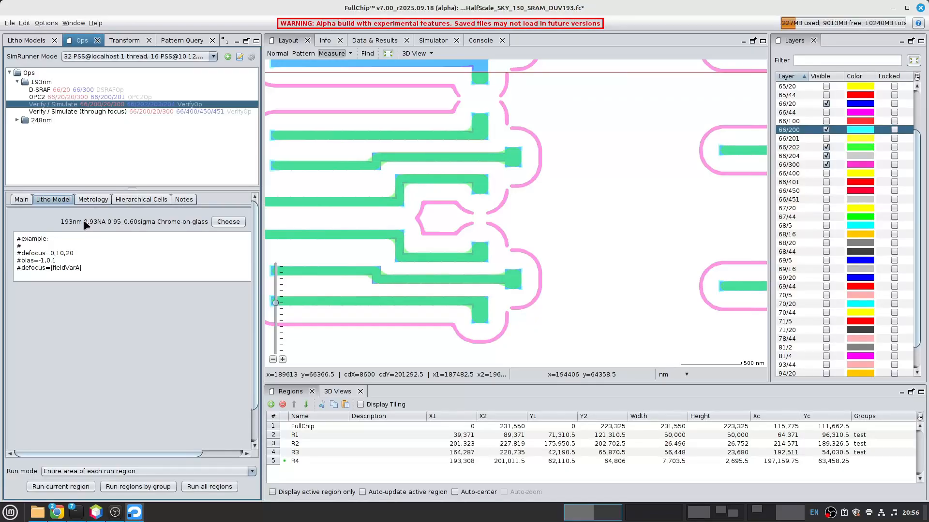
click(90, 199)
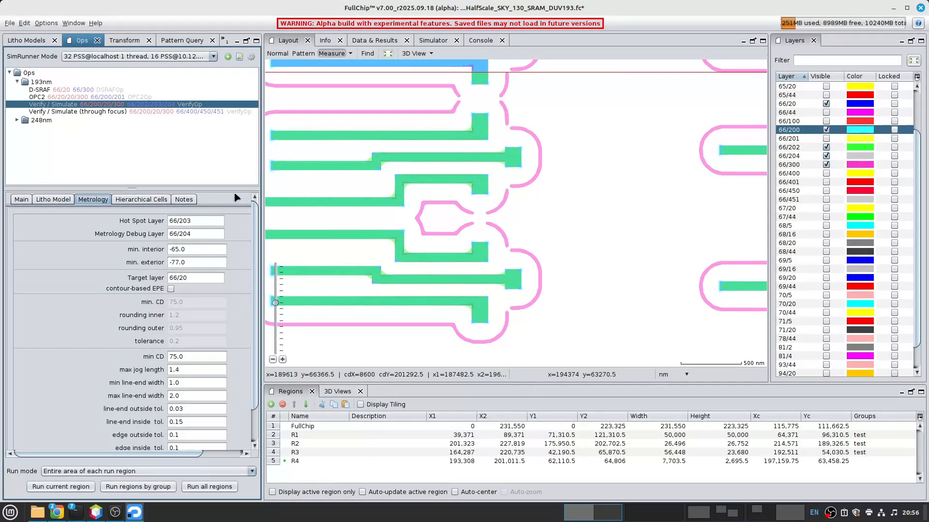
drag(232, 186, 172, 125)
- Consult the help page of the Verify / Simulate operation and return to the metrology settings
click(917, 23)
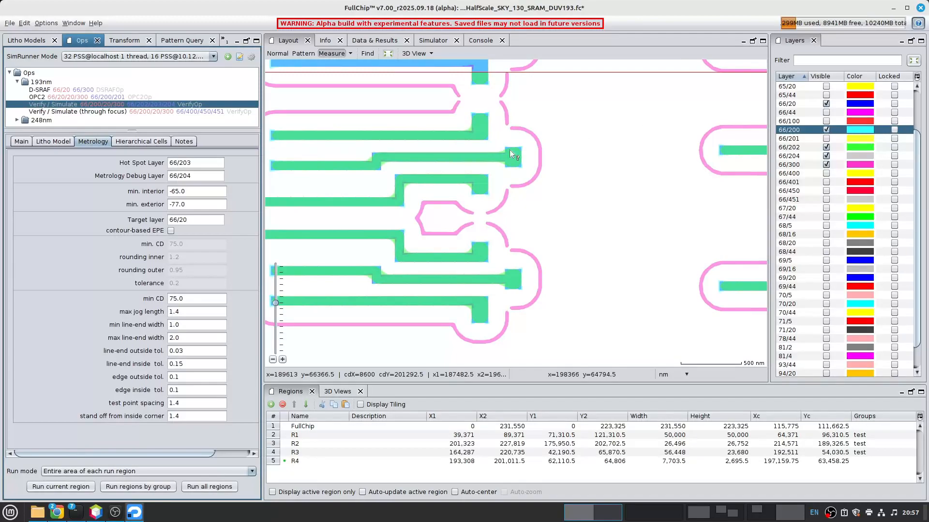
click(86, 222)
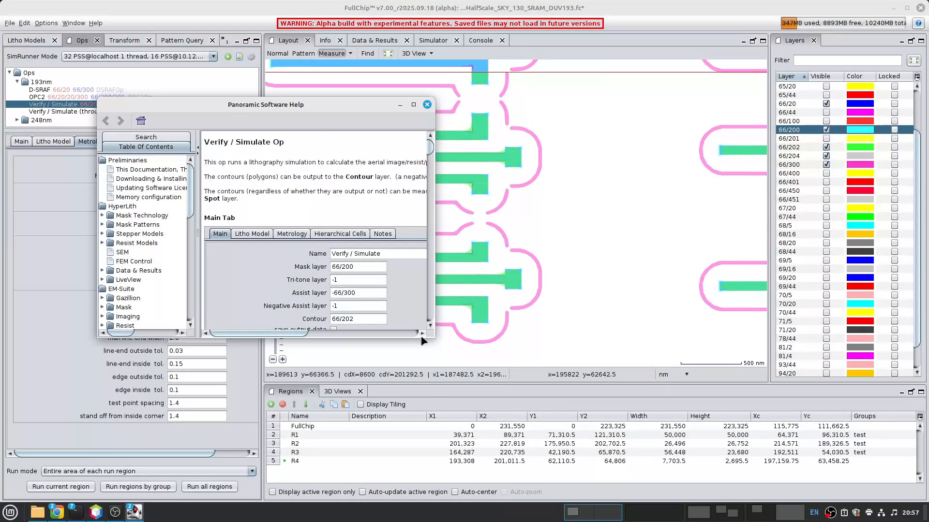
drag(430, 334, 571, 503)
drag(570, 158, 556, 466)
click(563, 105)
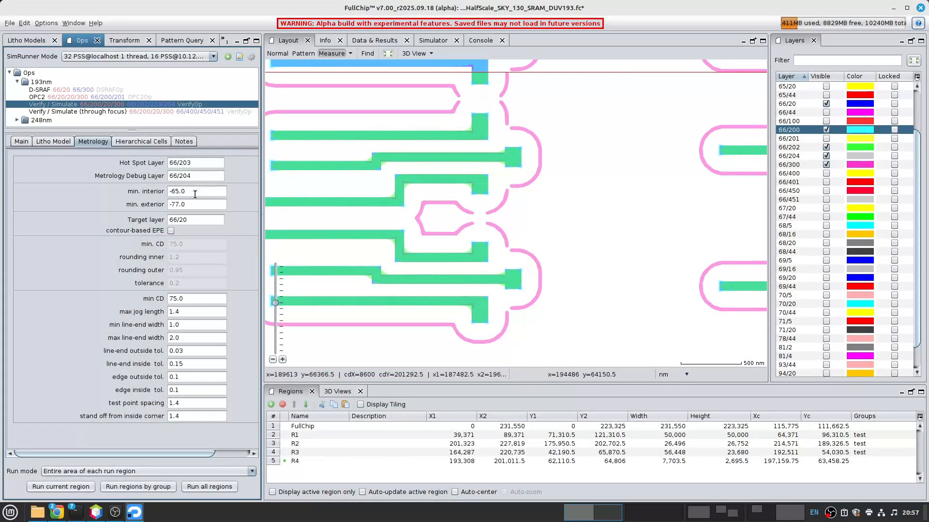
- Look up the min. interior and min. exterior checks in the Verify / Simulate help diagram, and move the help out of the way
drag(199, 192, 168, 204)
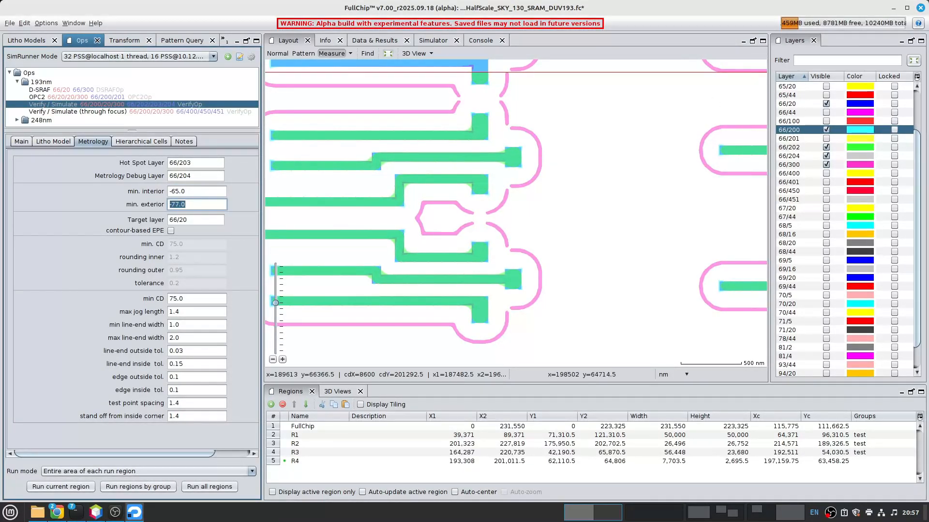
click(916, 24)
click(83, 263)
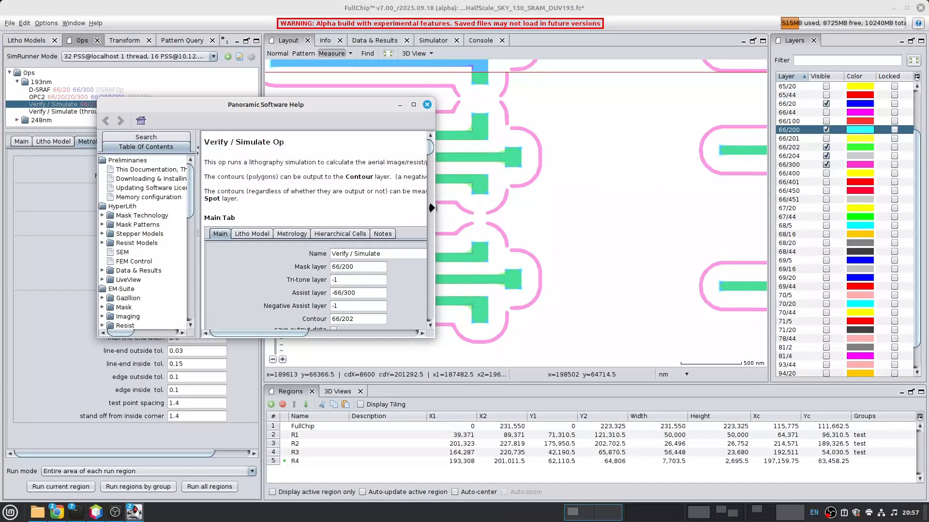
drag(432, 208, 659, 208)
drag(654, 147, 653, 242)
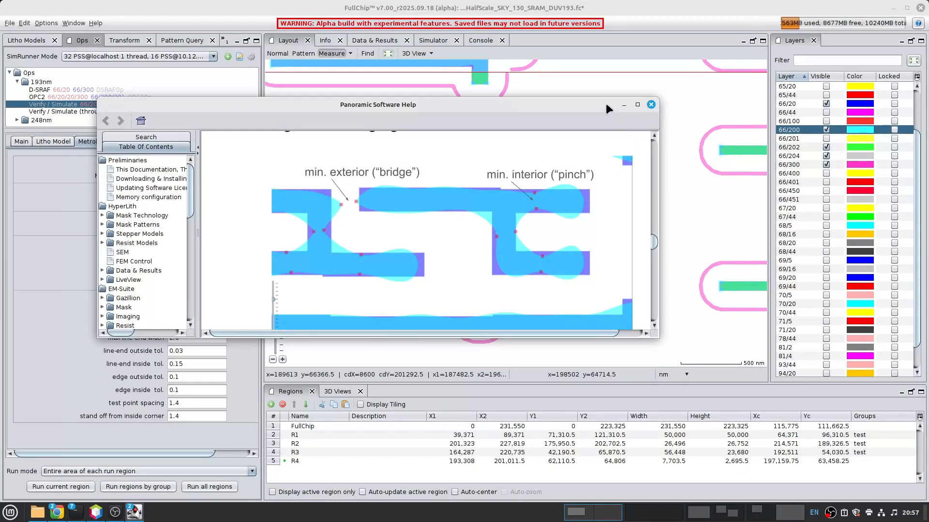
drag(594, 103, 605, 94)
drag(883, 57, 928, 204)
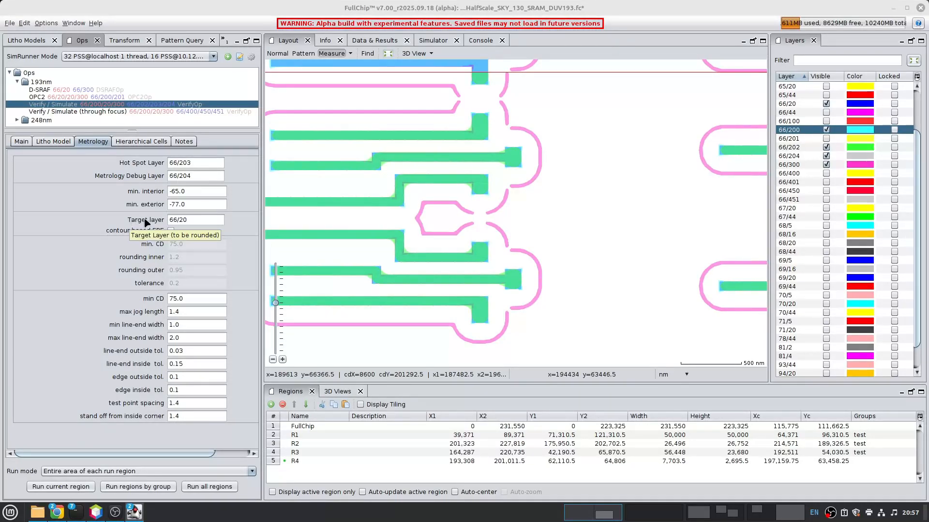
- Check the metrology target layer and examine the test points around a line end in region R4
click(198, 220)
click(197, 220)
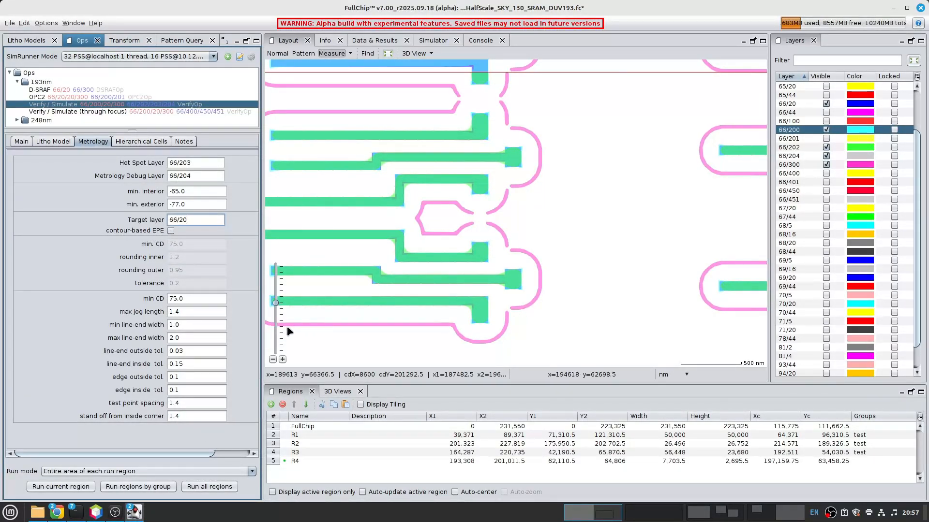
scroll(421, 253, up, 2)
scroll(491, 260, up, 1)
middle_drag(537, 248, 421, 190)
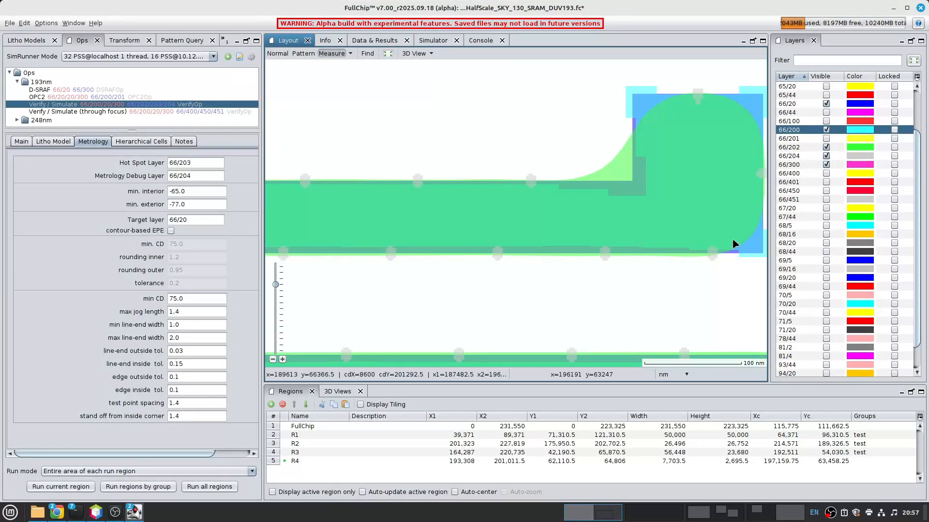
middle_drag(742, 245, 598, 232)
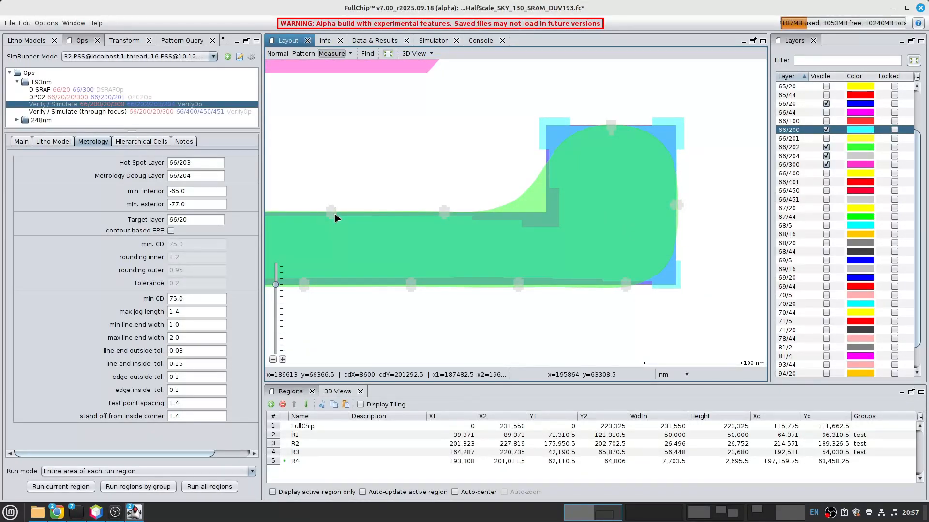
- Review the line-end width limits and line-end tolerances against the line-end shapes in the layout
click(185, 325)
click(188, 337)
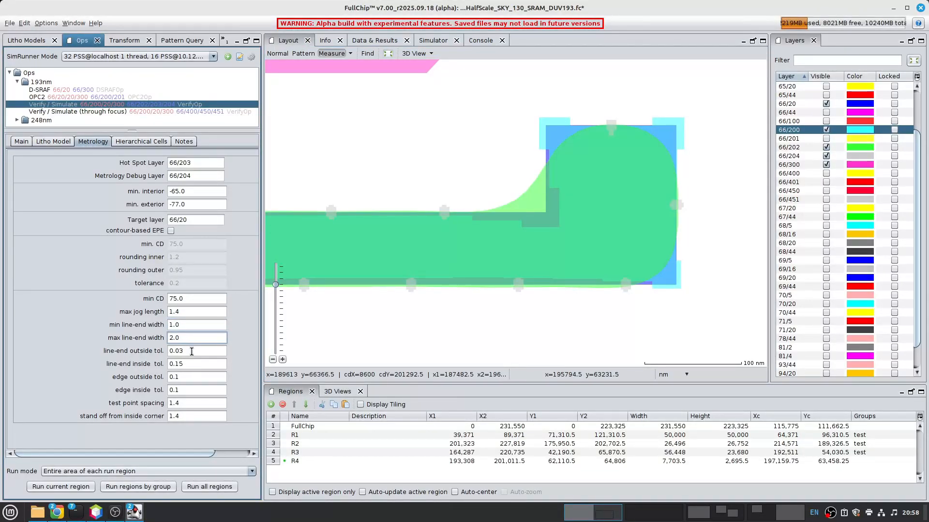
click(188, 365)
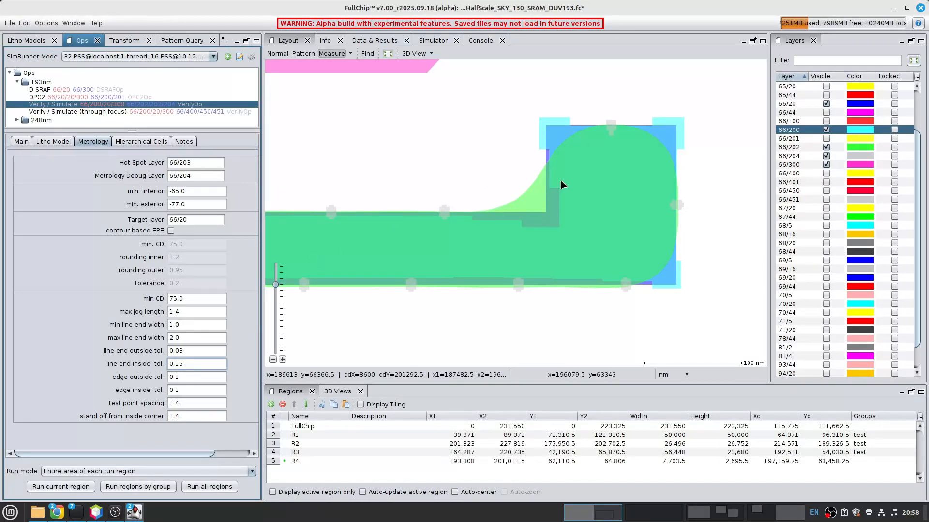
scroll(607, 173, down, 4)
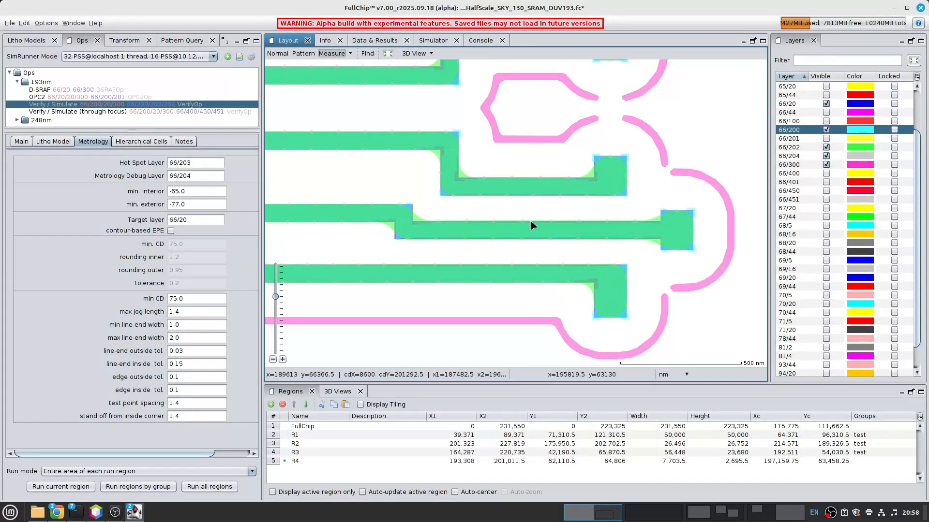
- Inspect the metrology debug markers along the line edges, and set the Metrology Debug Layer to -66/204
drag(196, 175, 167, 178)
scroll(416, 232, up, 8)
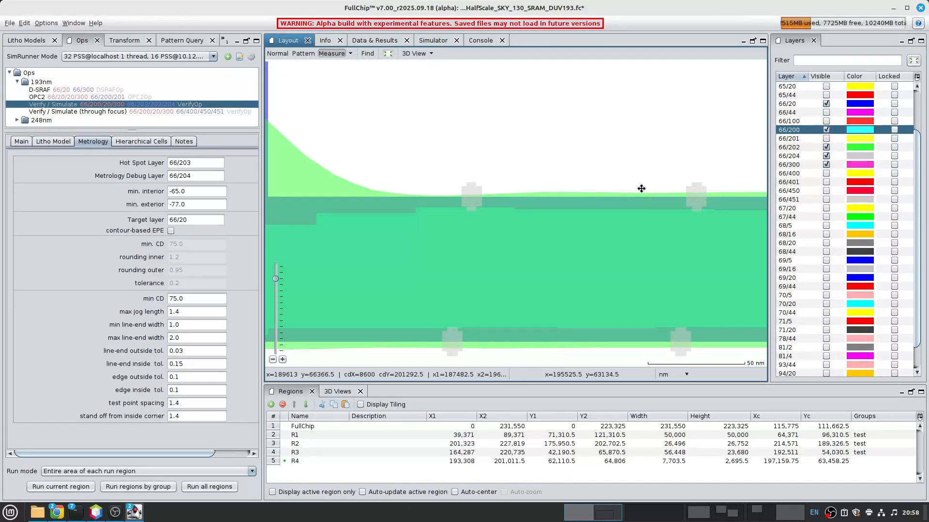
scroll(498, 178, down, 6)
middle_drag(618, 193, 516, 237)
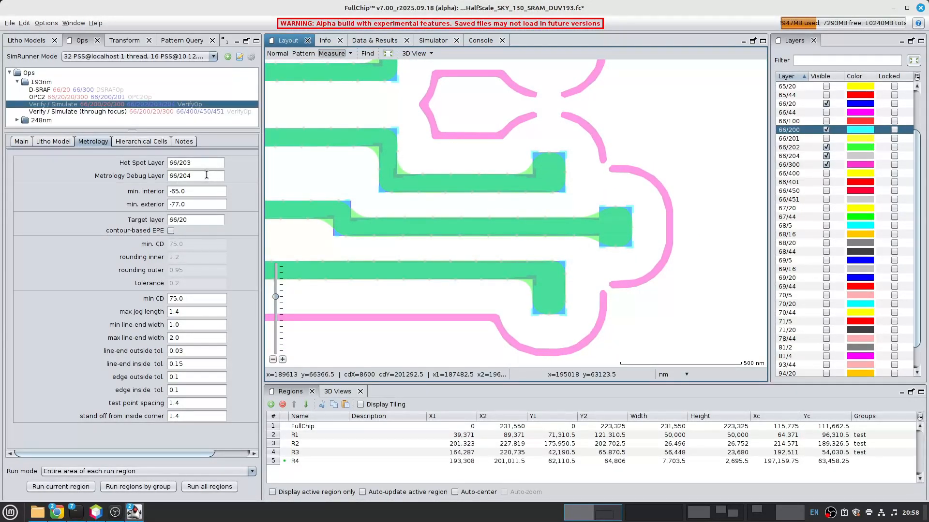
click(171, 176)
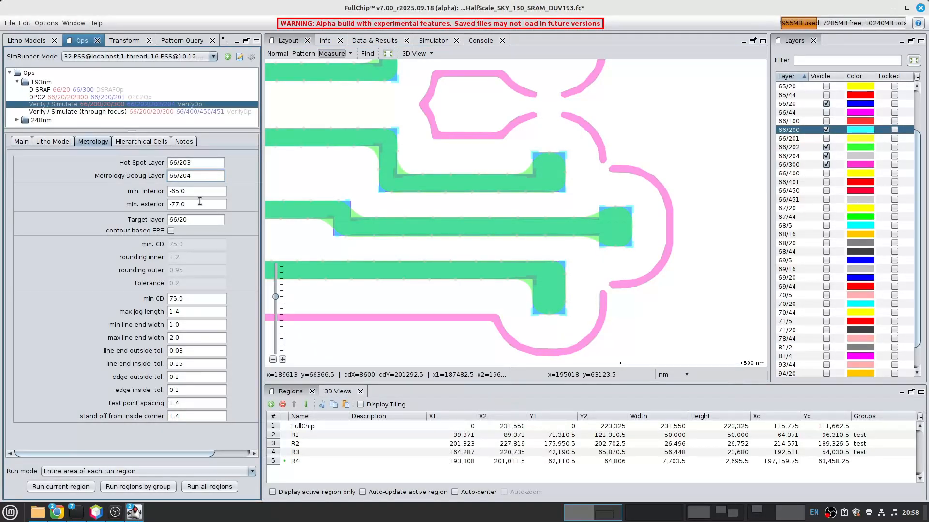
text(-)
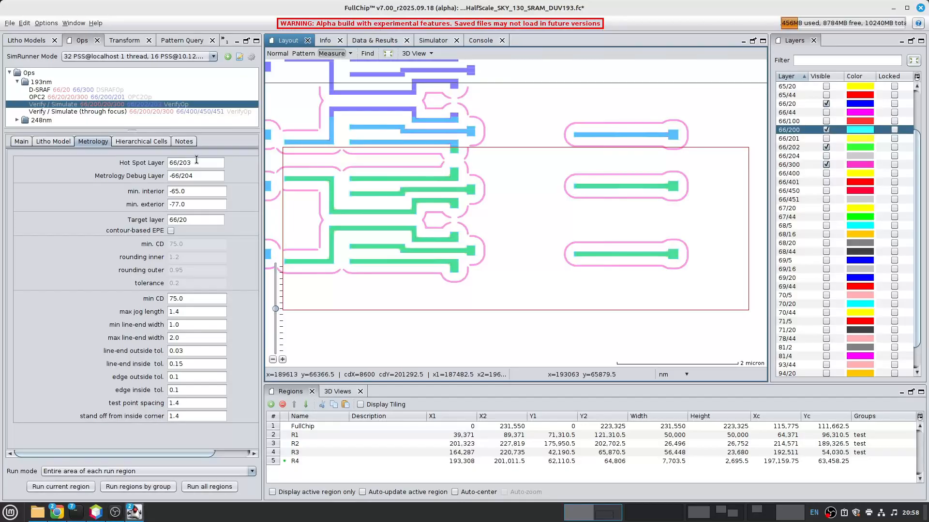
- Look for hot spot layer 66/203 among the layers offered by the Find Geometry tool, and leave without searching
click(367, 53)
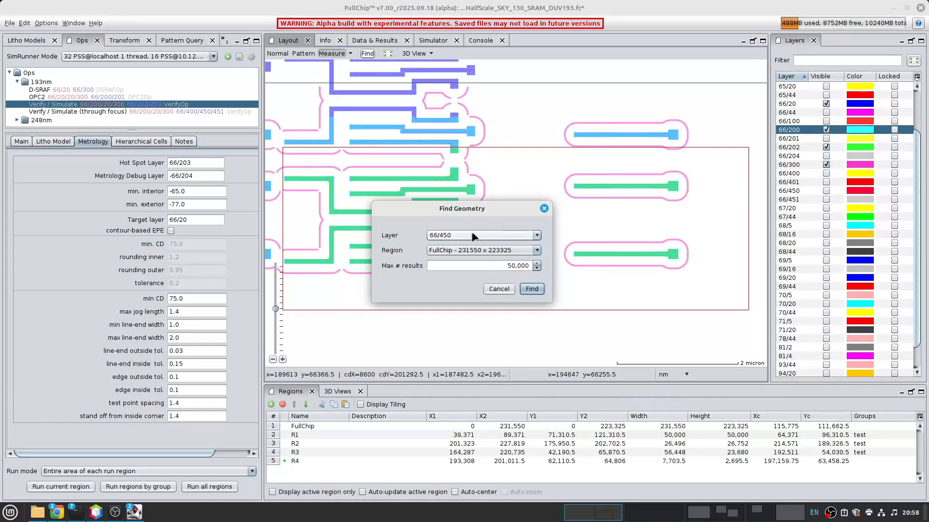
click(473, 236)
scroll(460, 263, up, 3)
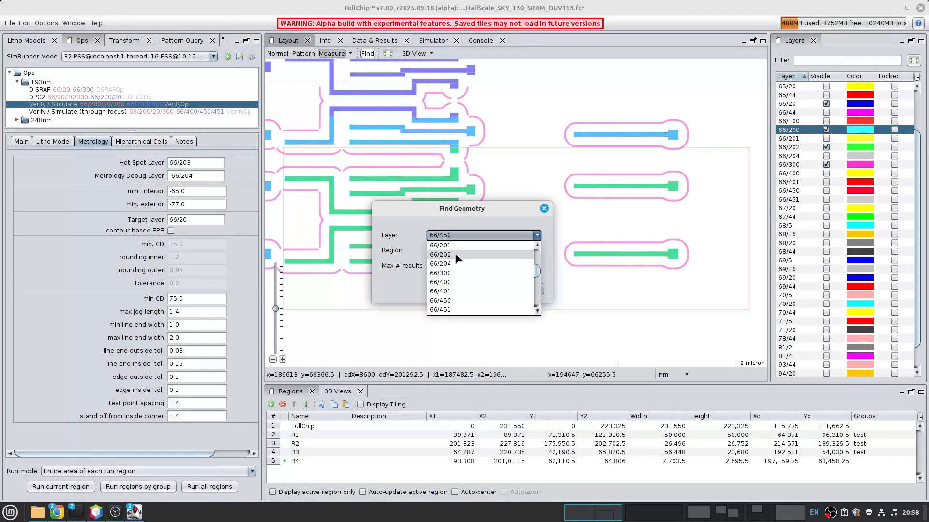
click(522, 211)
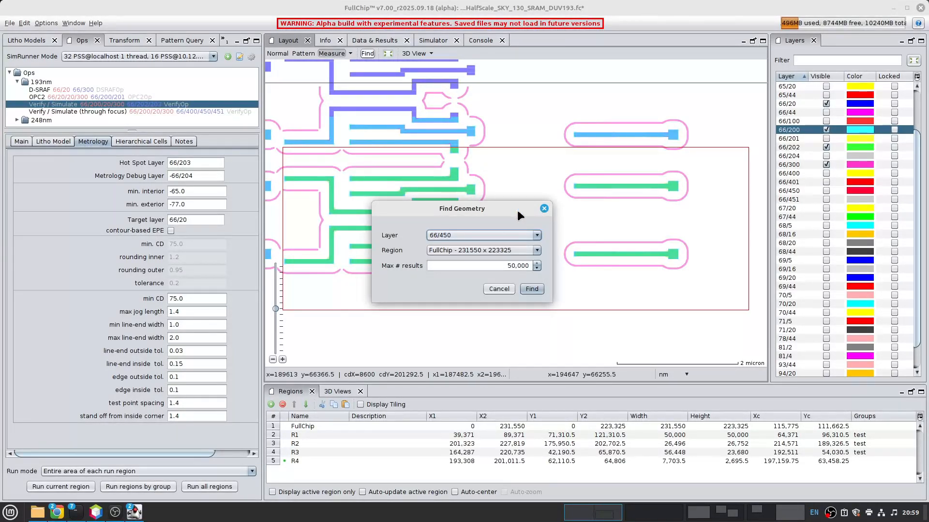
click(500, 289)
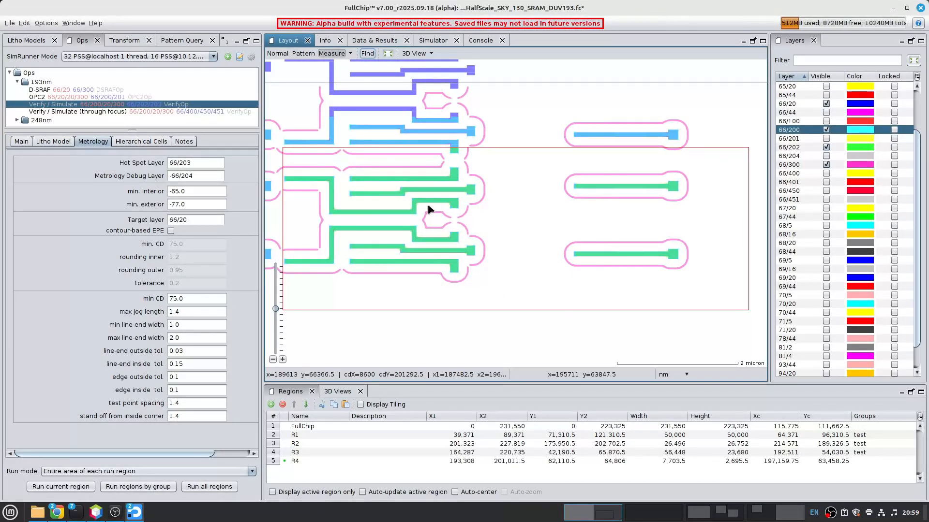
- View the Verify / Simulate (through focus) operation and examine the defocus TCC sets of the 193nm through-focus litho model
click(134, 111)
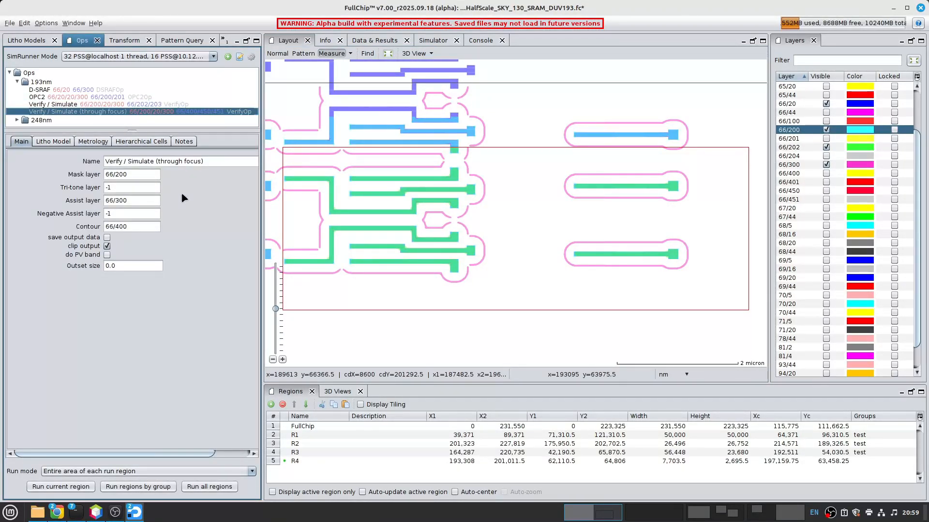
click(29, 41)
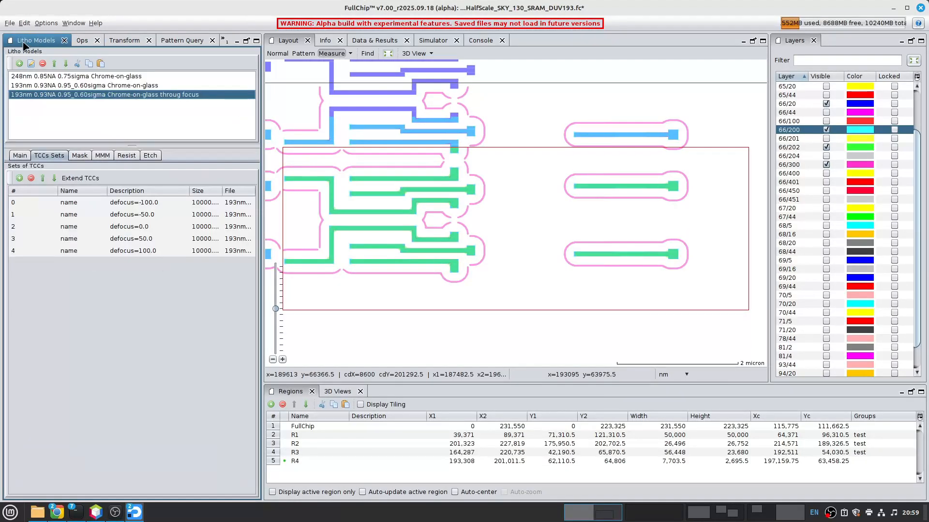
drag(53, 203, 54, 274)
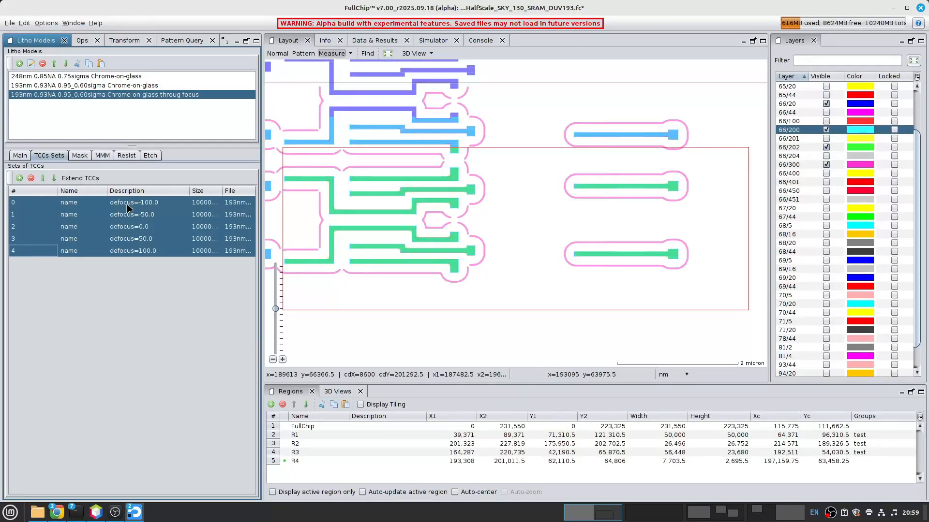
- Set defocus=0,50,100 in the litho model settings of the Verify / Simulate (through focus) operation
click(87, 42)
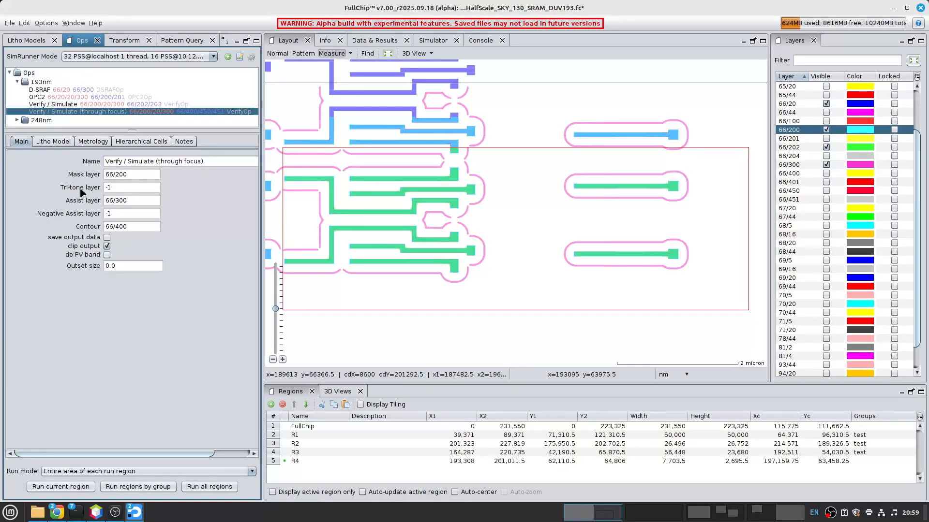
click(54, 141)
click(73, 236)
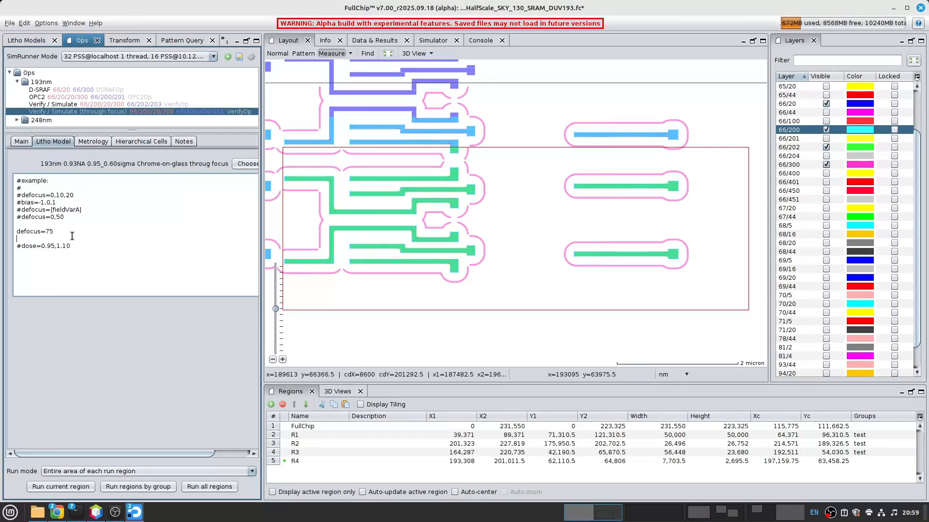
double_click(53, 231)
key(Return)
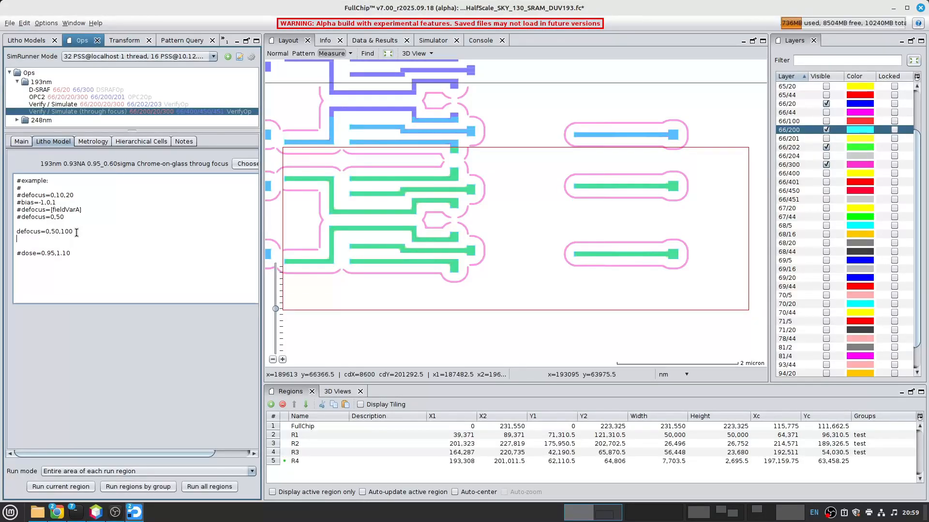
- Run the through-focus verification on region R4 and examine the contours at a line end
click(60, 487)
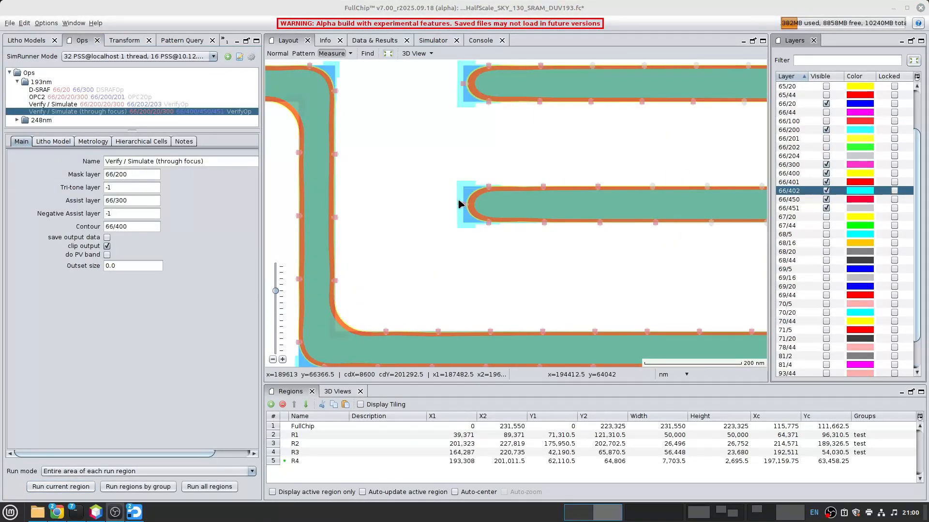
scroll(477, 210, up, 3)
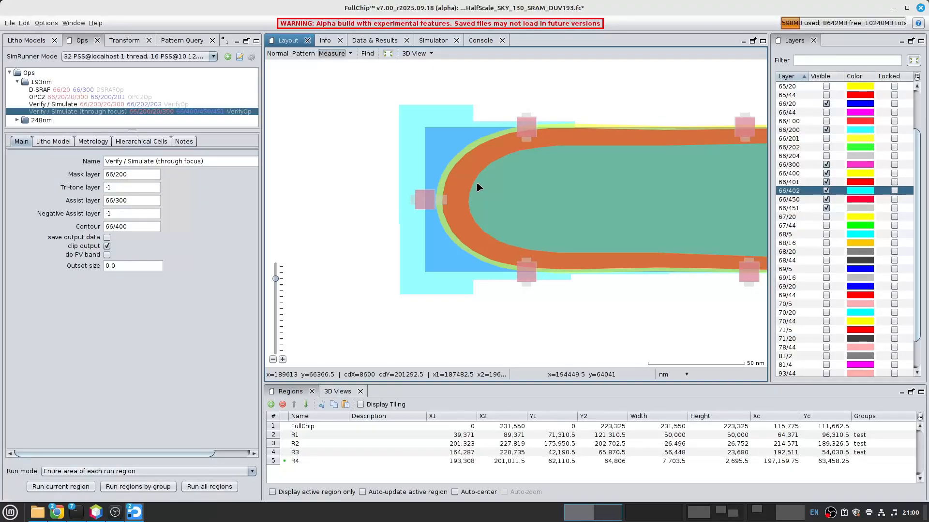
- Check the through-focus litho model's TCC sets, set defocus=0,50,75,100 in the operation, and rerun it on region R4
click(68, 141)
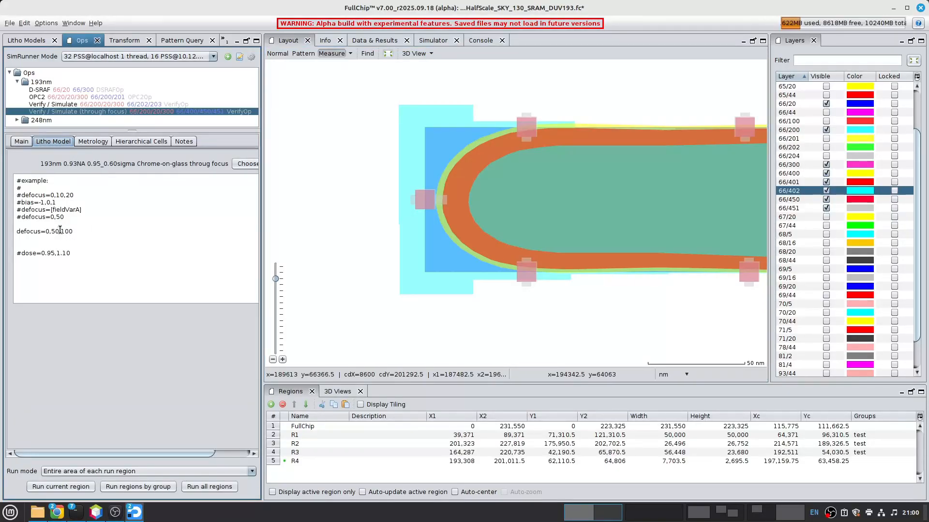
click(27, 41)
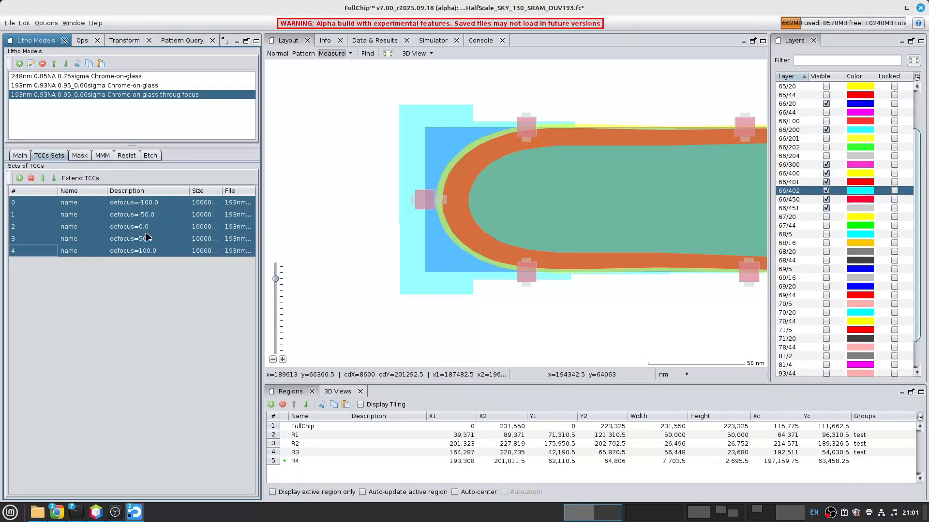
click(81, 41)
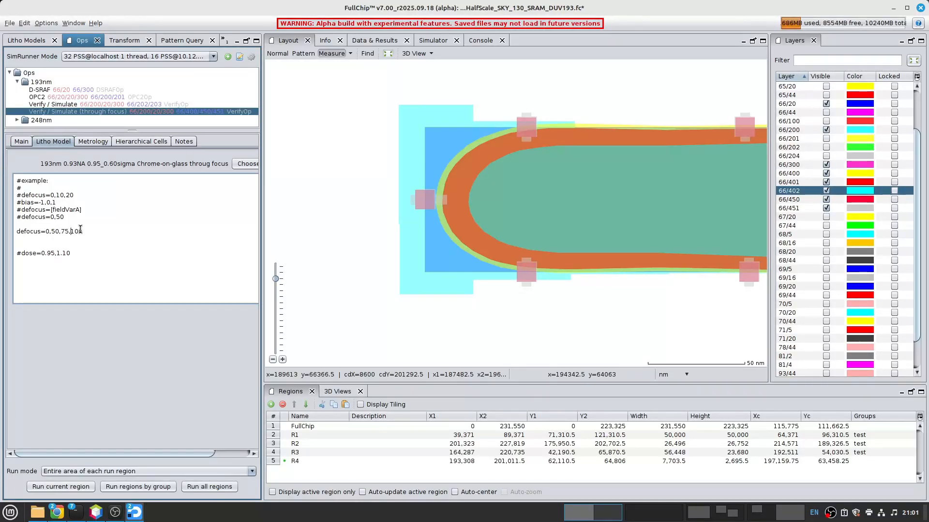
click(50, 492)
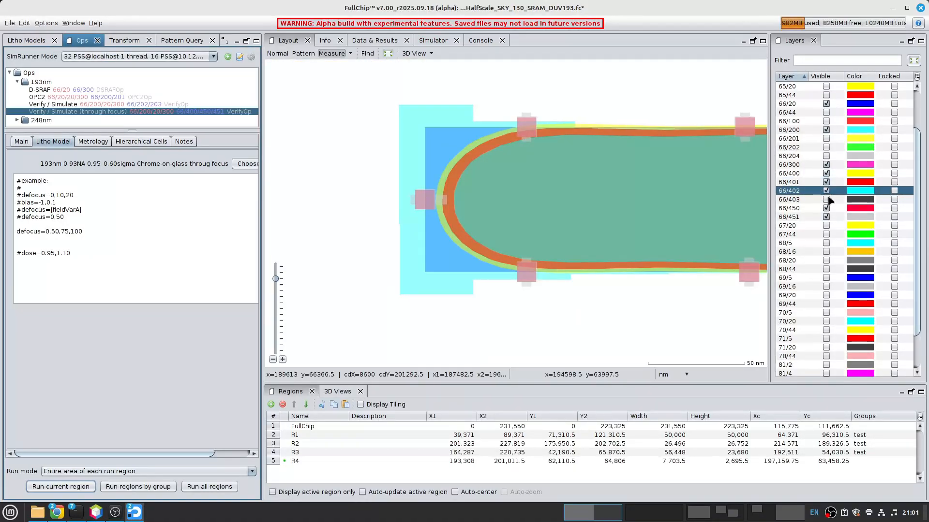
- Show layer 66/403 and examine the nested defocus contours at the line ends
click(826, 199)
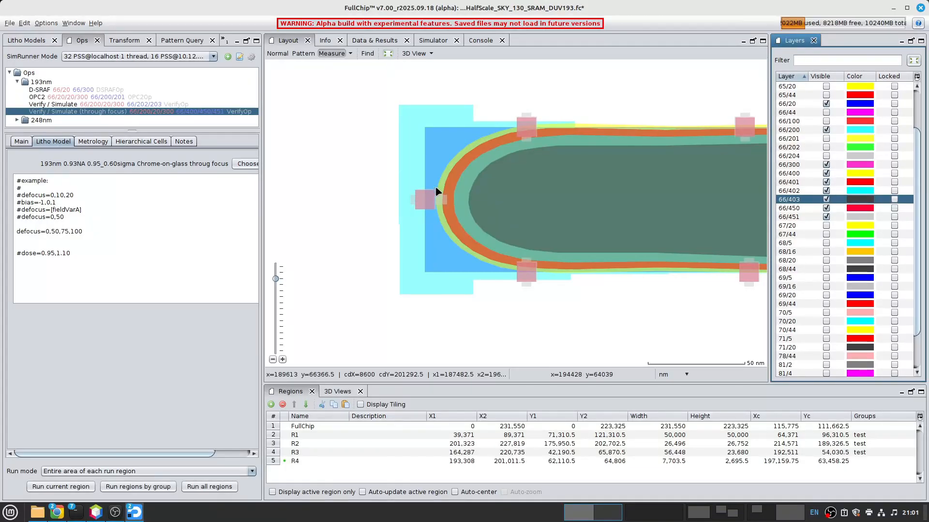
scroll(440, 182, up, 2)
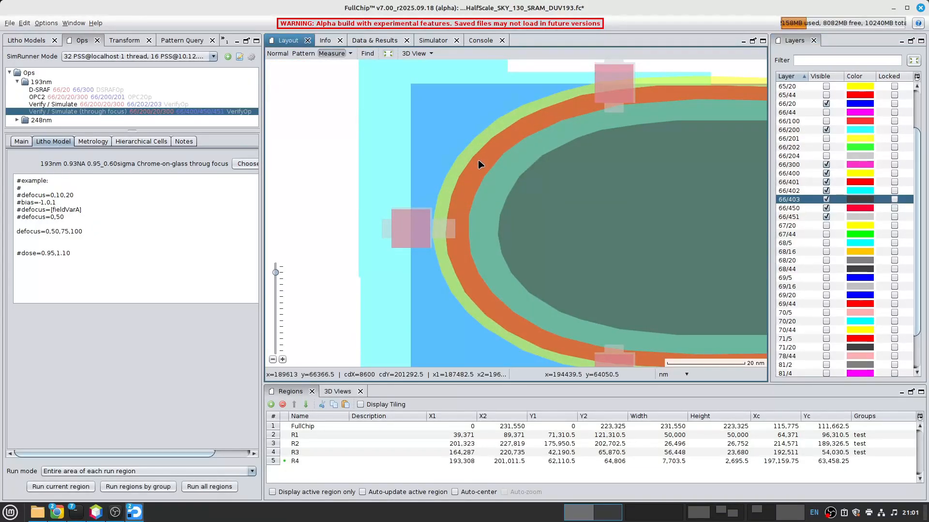
scroll(527, 193, down, 3)
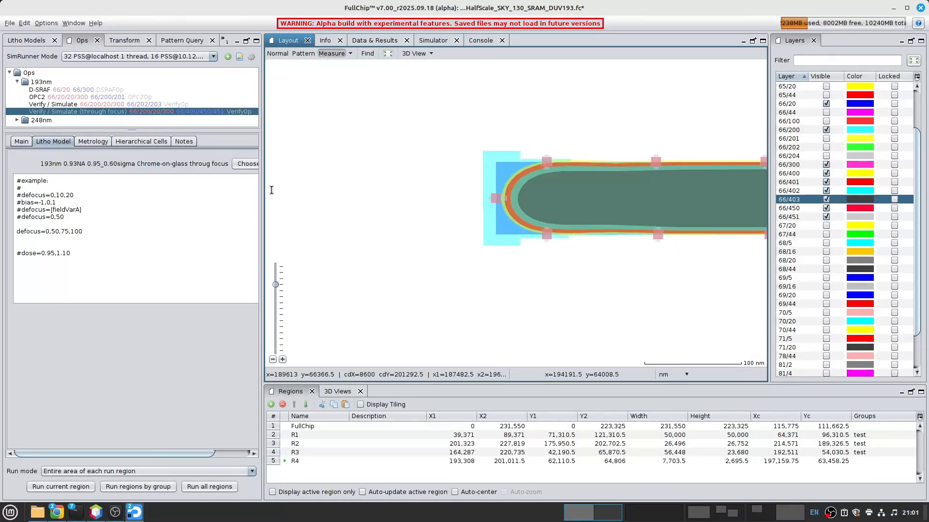
scroll(599, 187, down, 2)
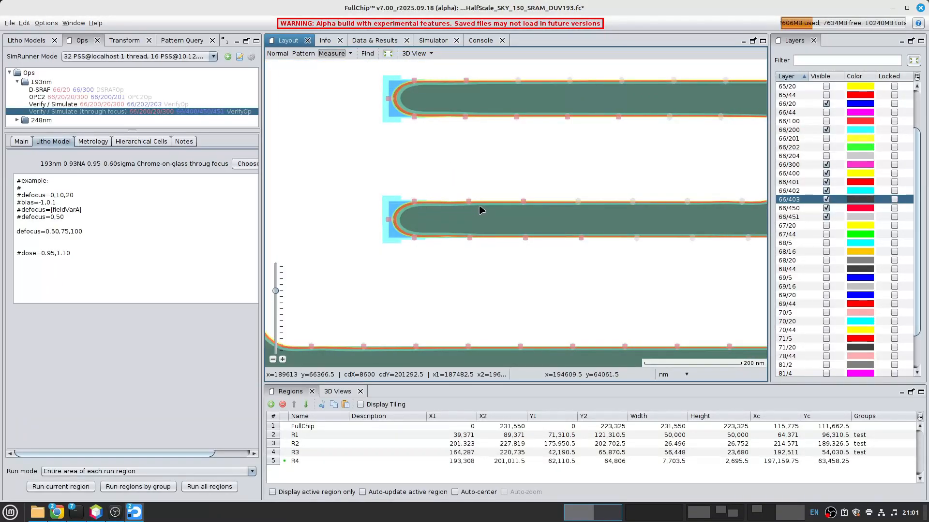
scroll(471, 205, up, 2)
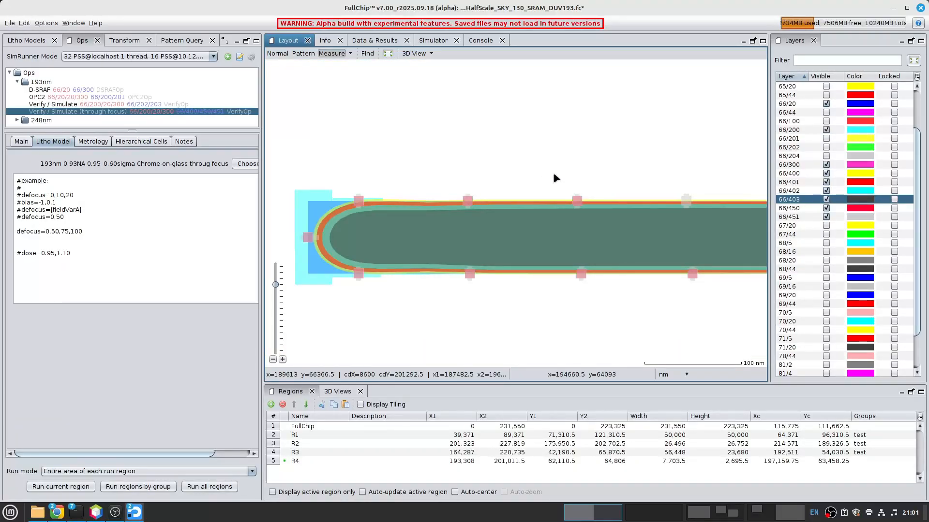
- Hide layer 66/451 and examine the remaining 66/450 markers along the neighbouring lines
click(827, 217)
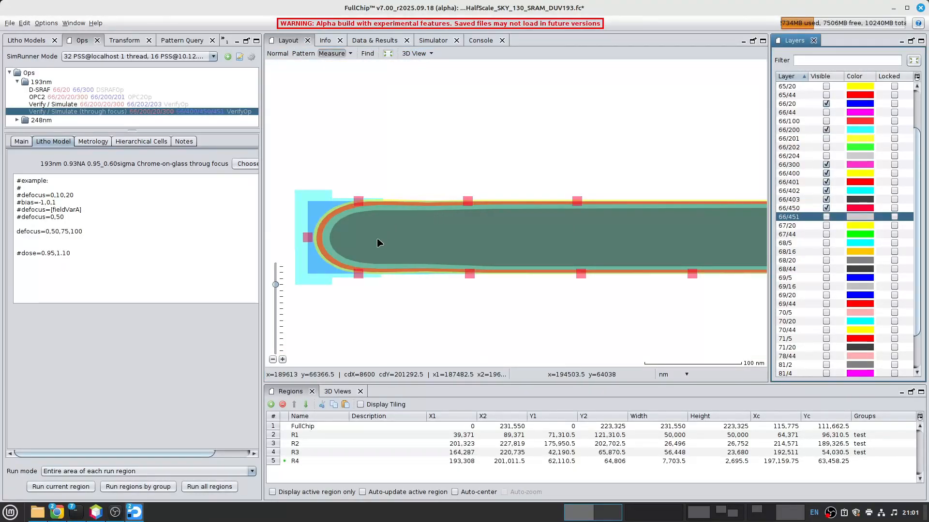
scroll(521, 118, down, 5)
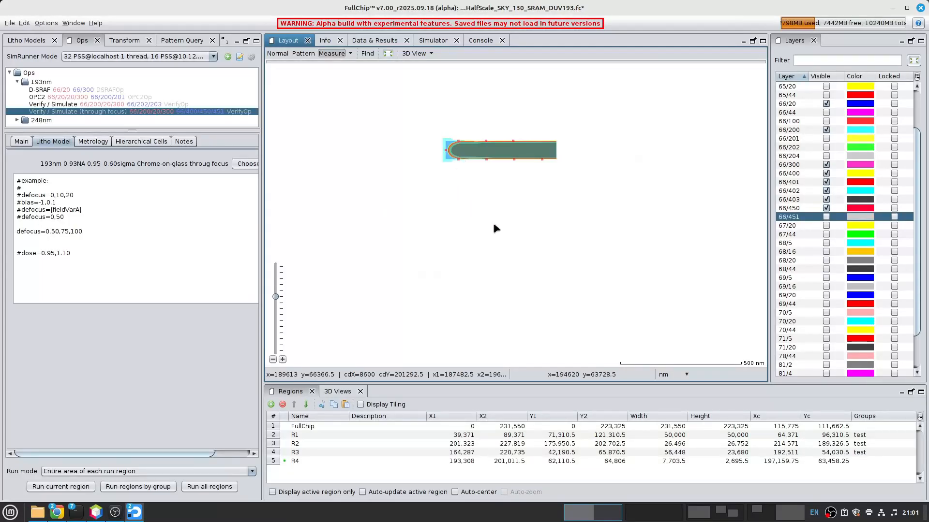
middle_drag(538, 189, 469, 212)
middle_drag(637, 224, 444, 234)
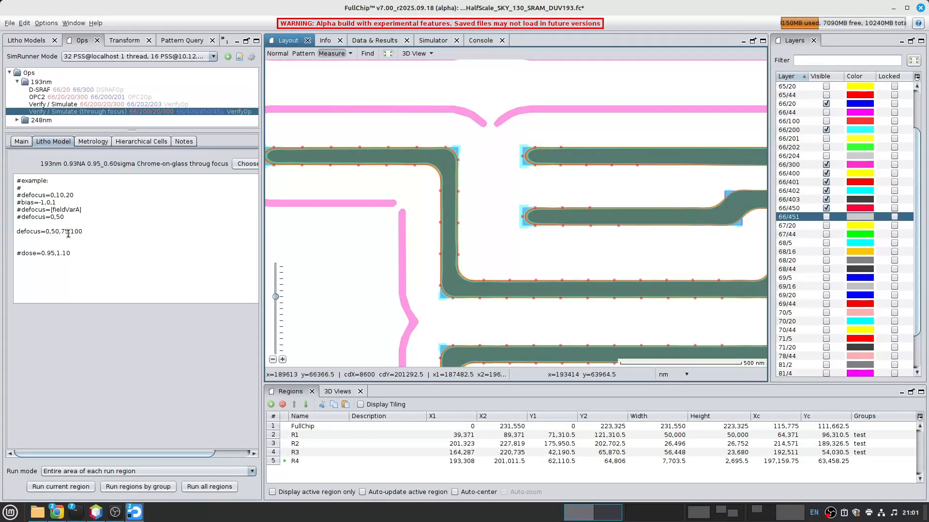
- Set defocus=0 as the only focus condition and rerun the through-focus verification on region R4
drag(52, 233, 84, 230)
key(BackSpace)
key(BackSpace)
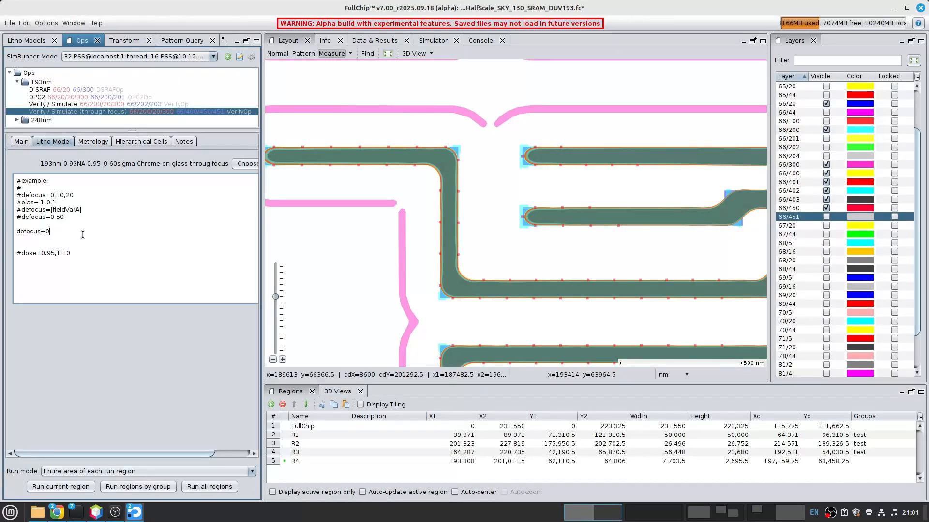
click(57, 487)
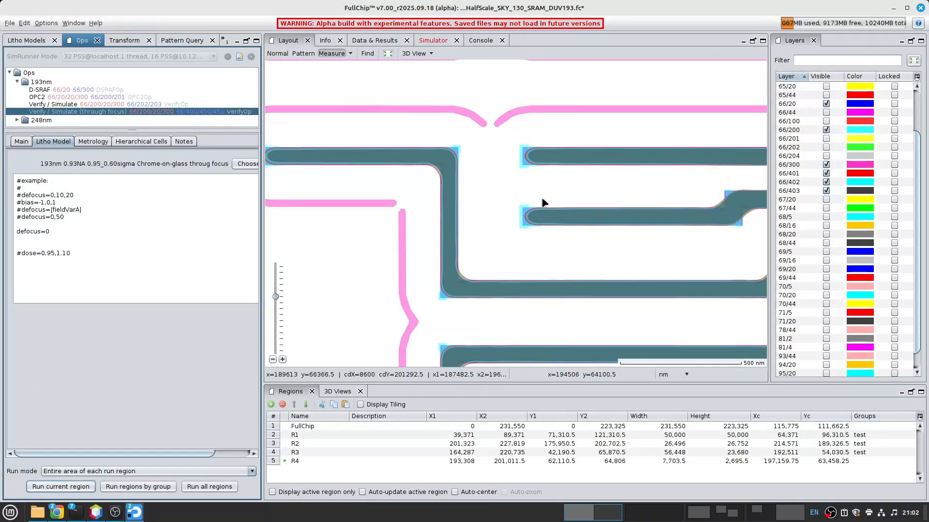
- Set the focus condition to defocus=75 and rerun the through-focus verification on region R4
middle_drag(538, 189, 537, 188)
drag(46, 232, 51, 232)
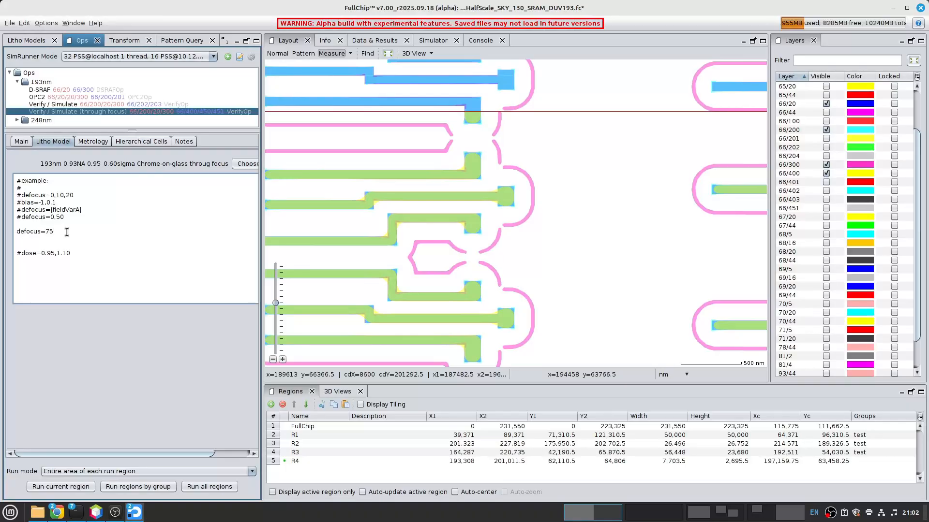
- Find the geometries on layer 66/450 in the FullChip region and examine results 15 and 14 in the layout
click(374, 55)
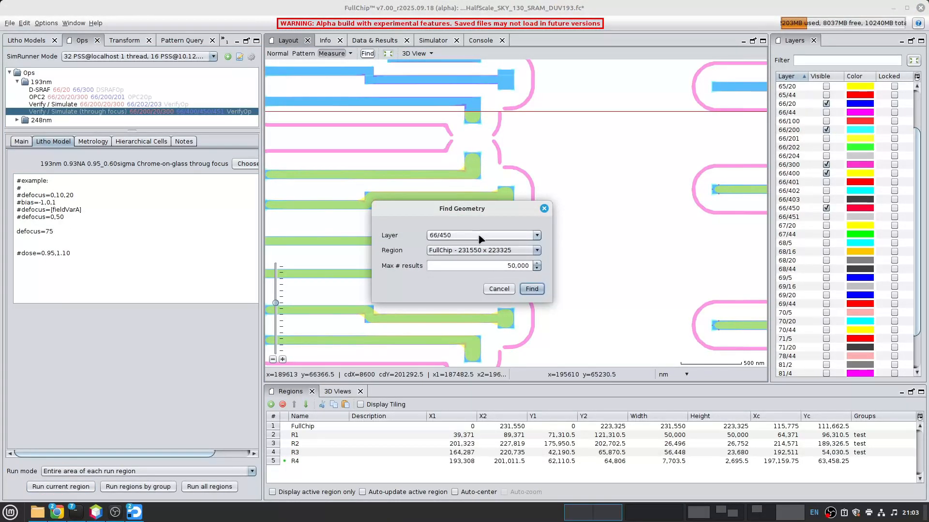
click(532, 289)
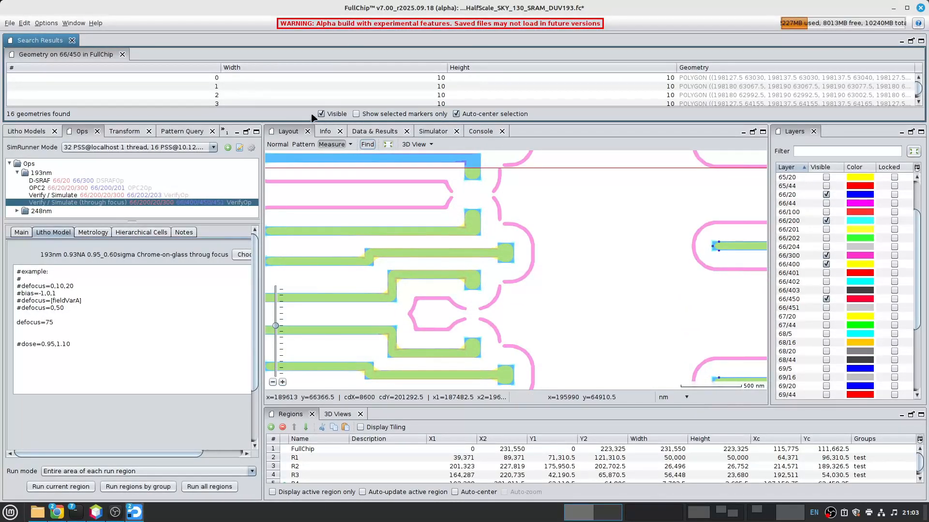
drag(919, 88, 921, 103)
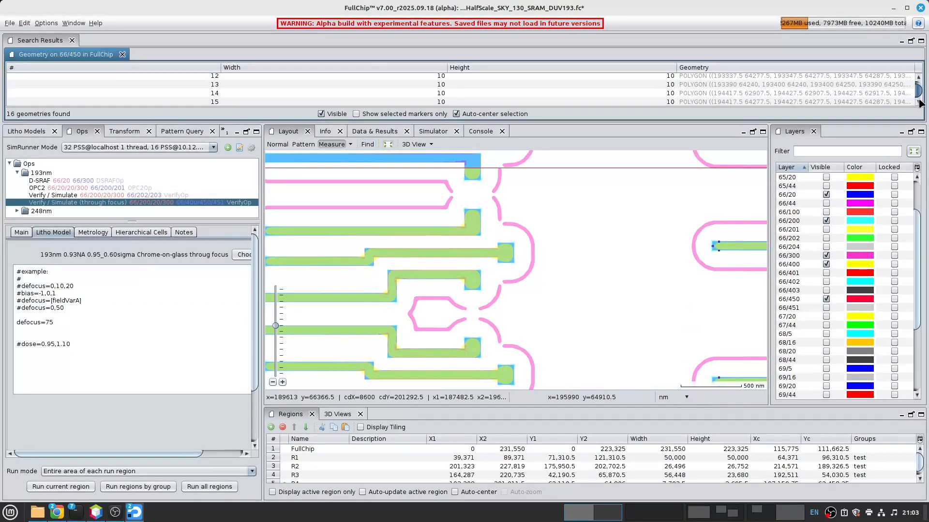
click(276, 103)
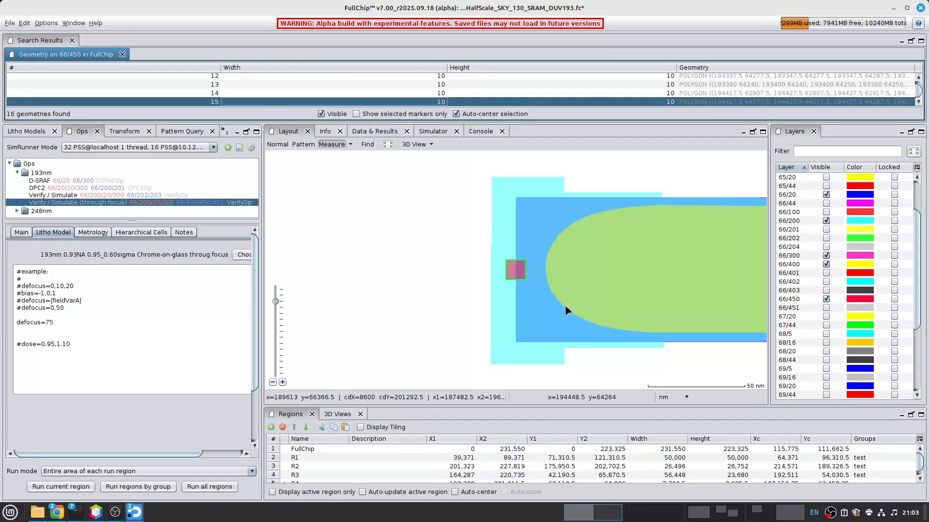
scroll(561, 304, up, 2)
scroll(508, 293, down, 2)
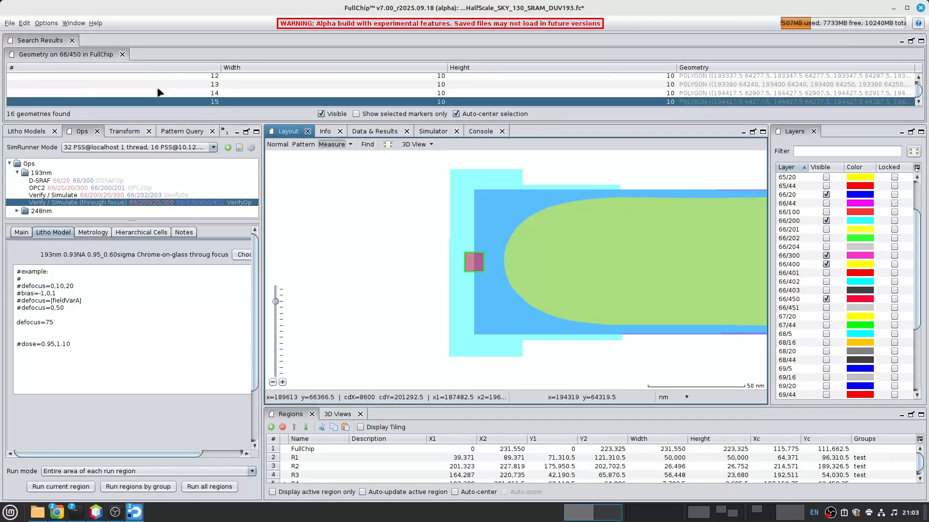
click(160, 93)
scroll(507, 268, down, 5)
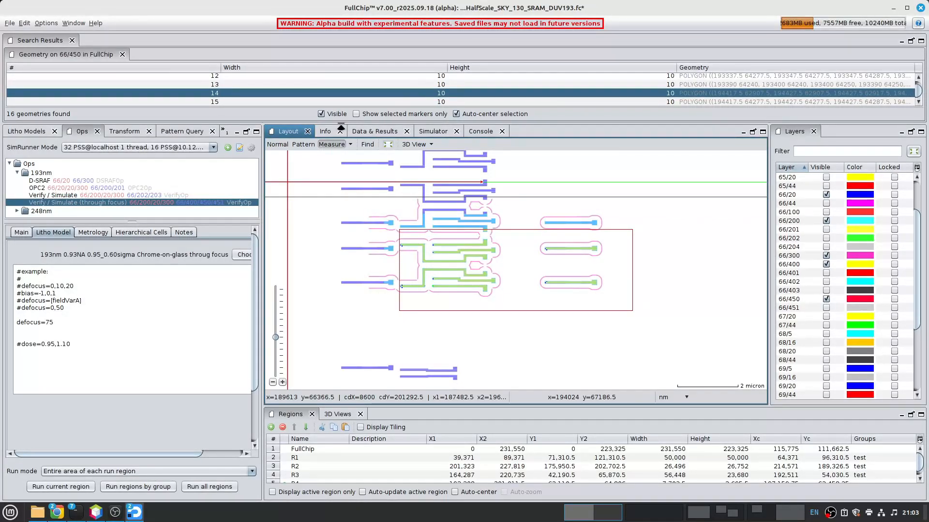
- Enlarge the search results to see the whole list, locate geometries 0 and 1, and shrink the list again
drag(349, 186, 353, 239)
click(261, 80)
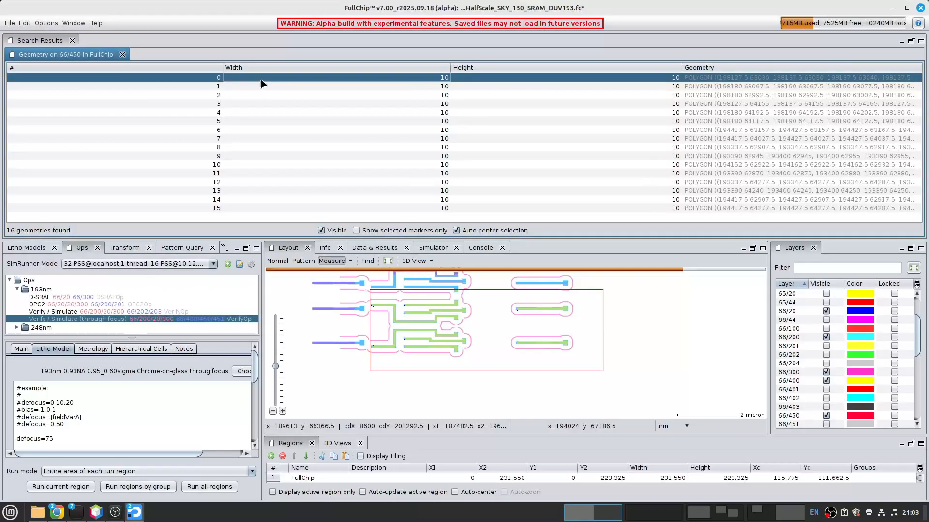
drag(439, 311, 470, 323)
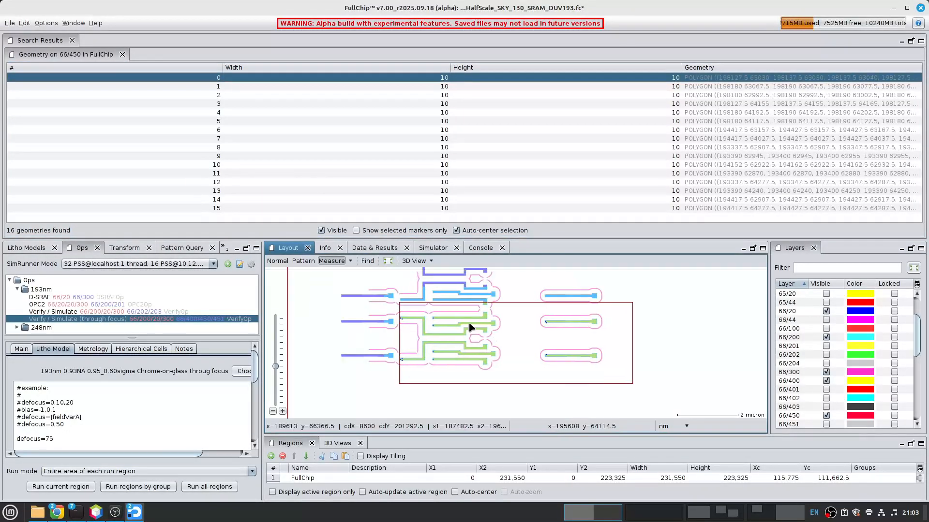
click(243, 87)
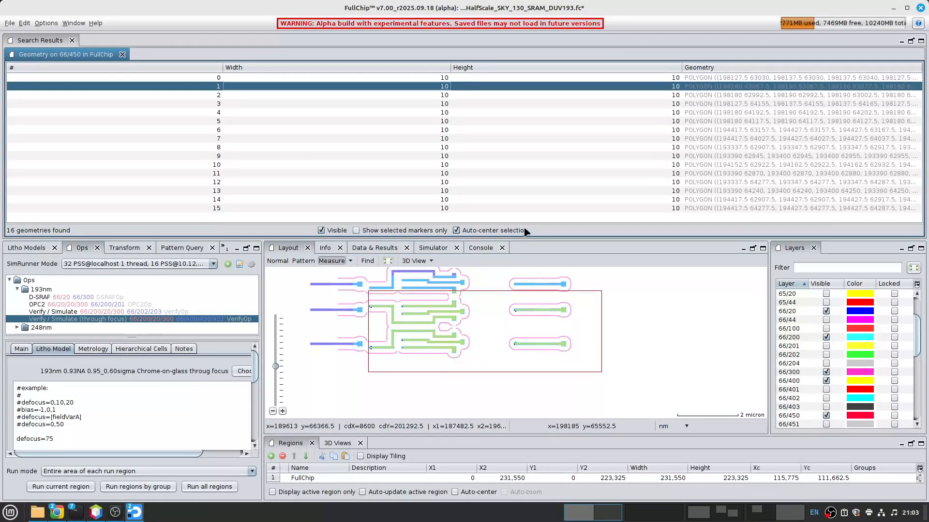
drag(528, 243, 528, 177)
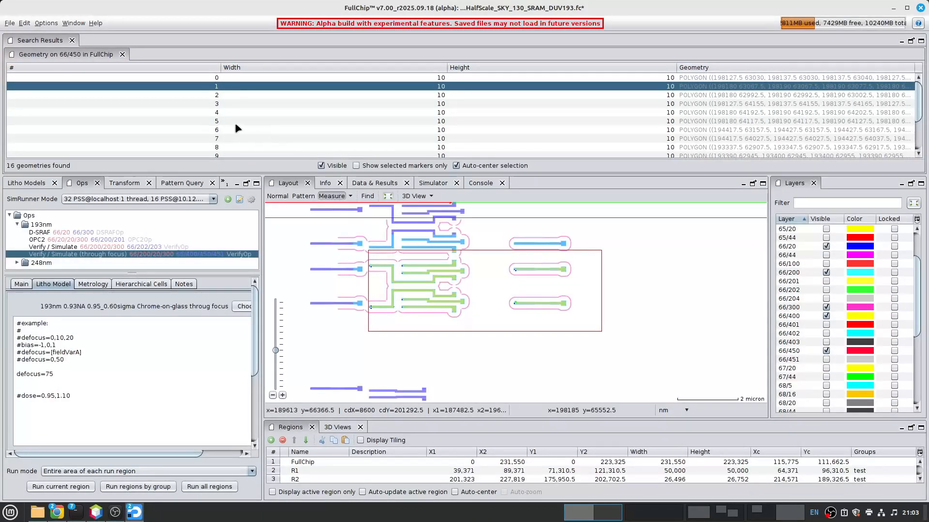
drag(413, 178, 414, 123)
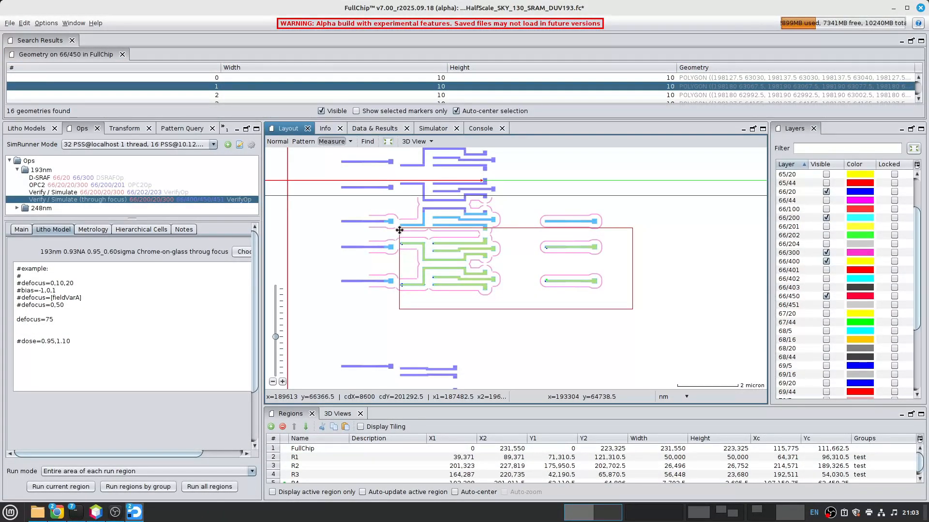
- Fit the full chip in view, enlarge the regions list, and examine the test group assigned to R1, R2 and R3
key(f)
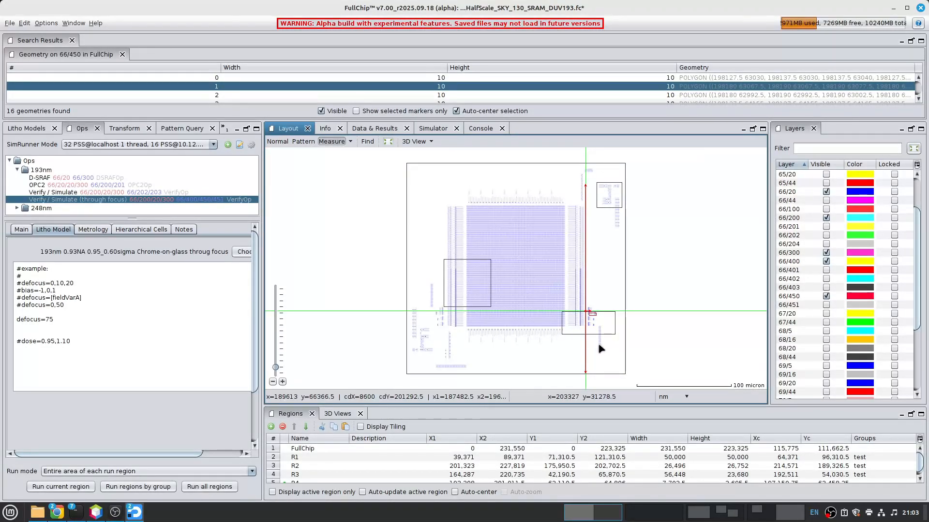
drag(605, 409, 605, 351)
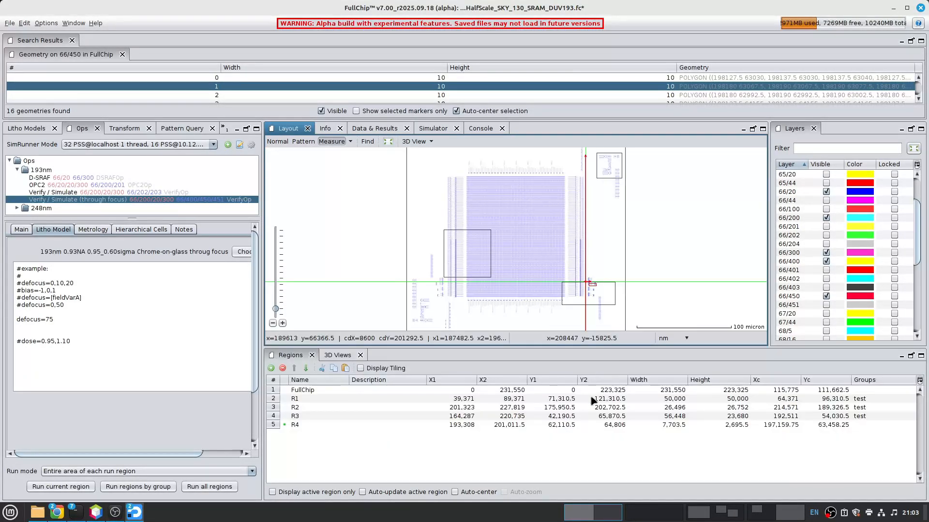
drag(292, 402, 871, 419)
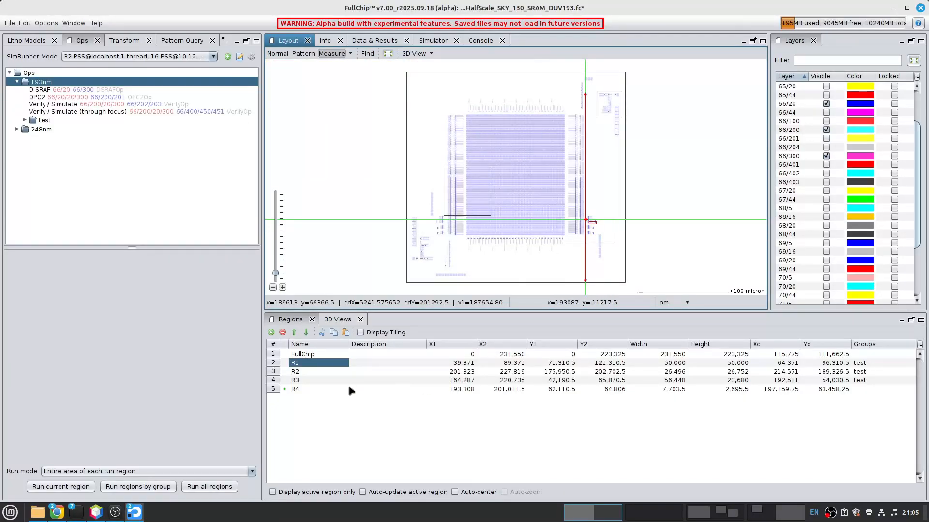
drag(878, 369, 878, 381)
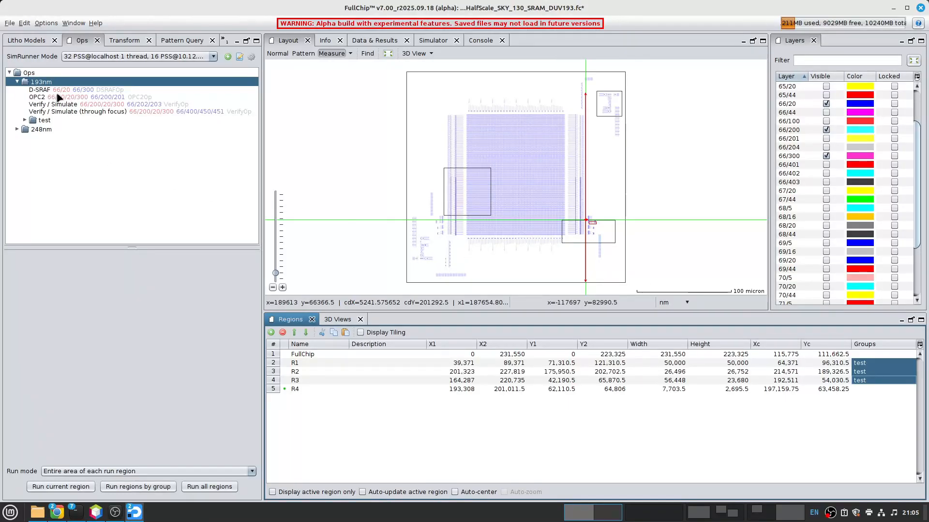
- View the actions available for the 193nm operation group without applying any
click(41, 84)
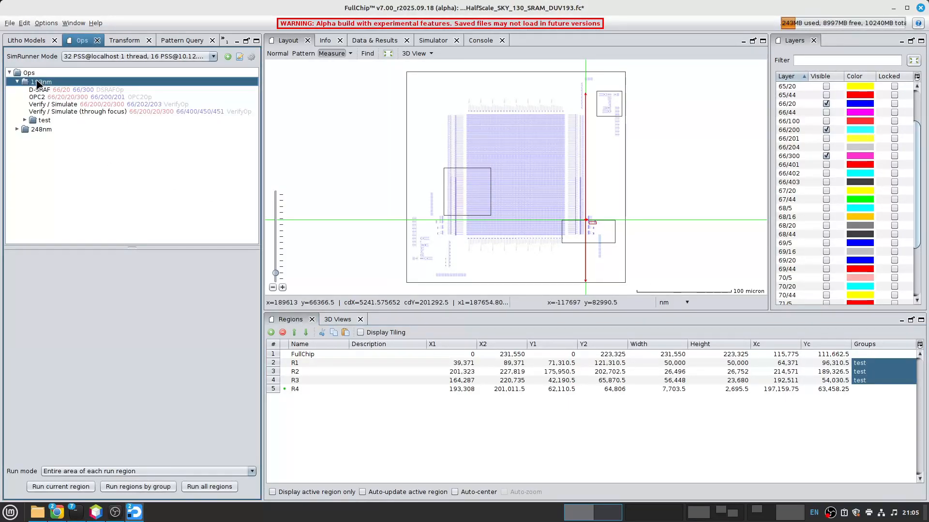
right_click(39, 84)
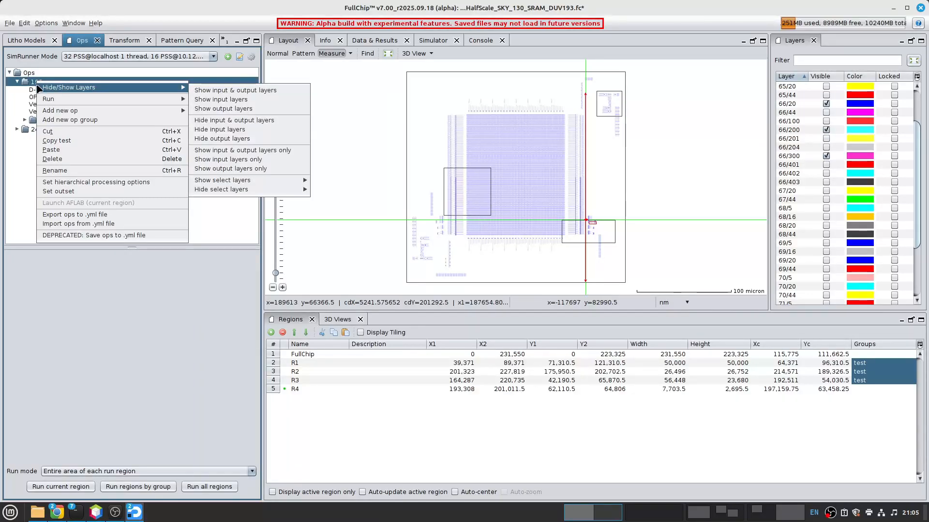
click(20, 85)
click(18, 83)
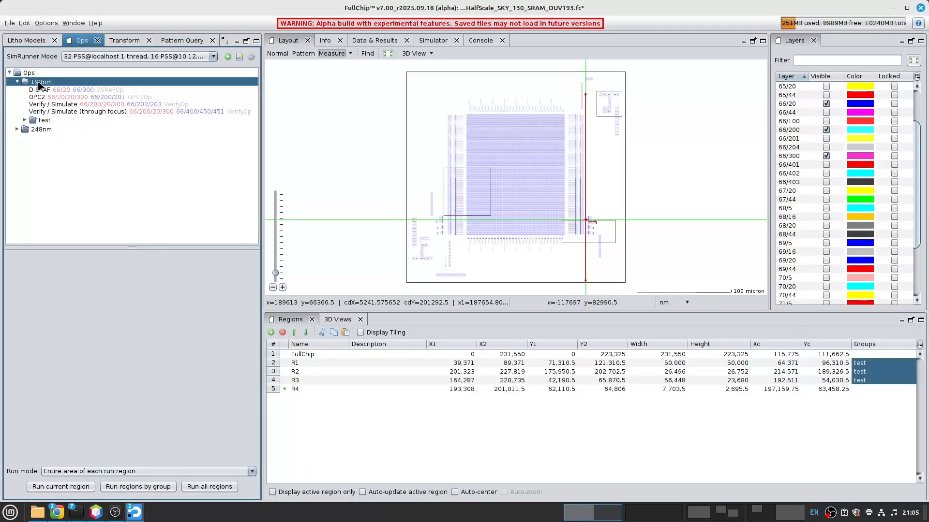
- Run the 193nm operation group on the region group test
right_click(40, 85)
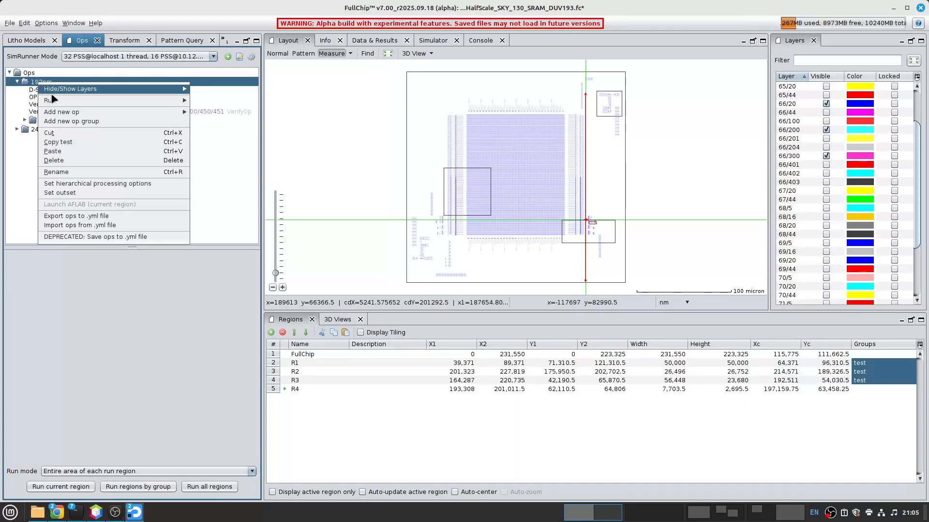
mouse_move(58, 103)
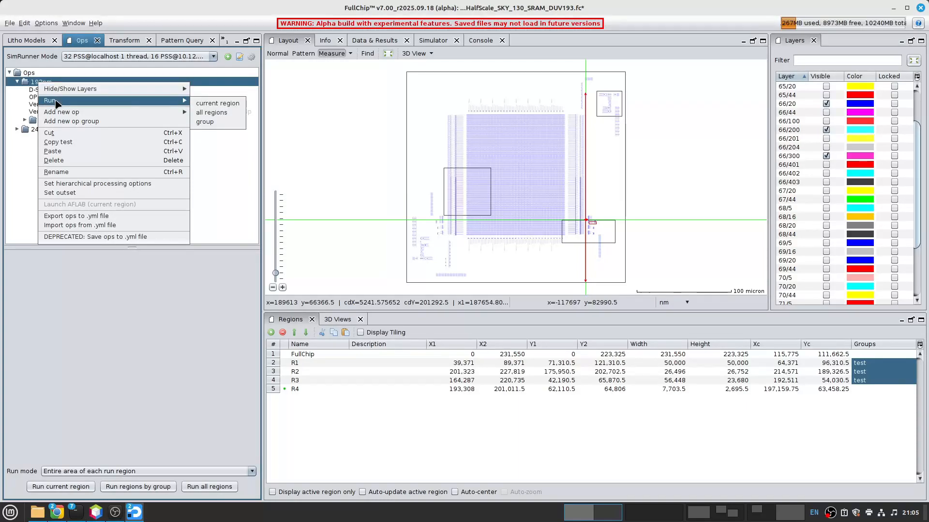
click(217, 122)
text(test)
click(198, 296)
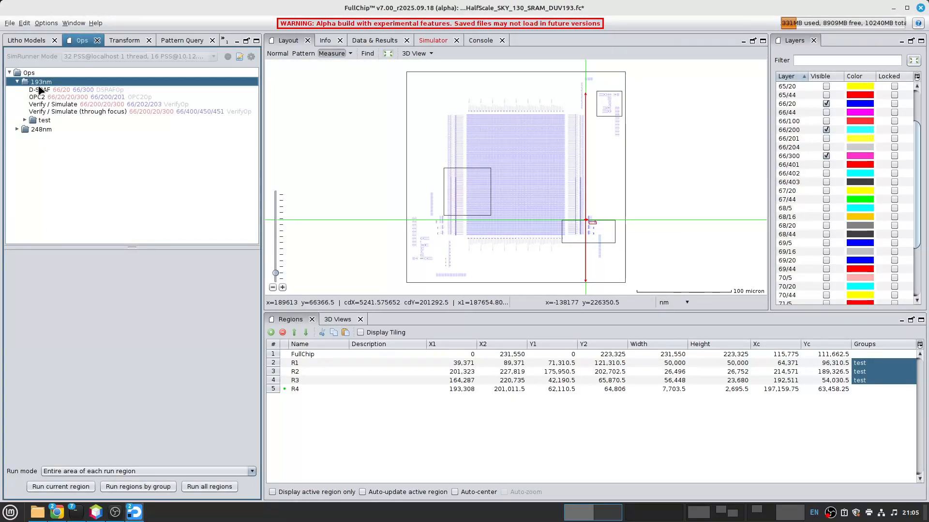
- Show only the input and output layers of D-SRAF and examine the assist features in the layout up close
click(40, 92)
right_click(40, 92)
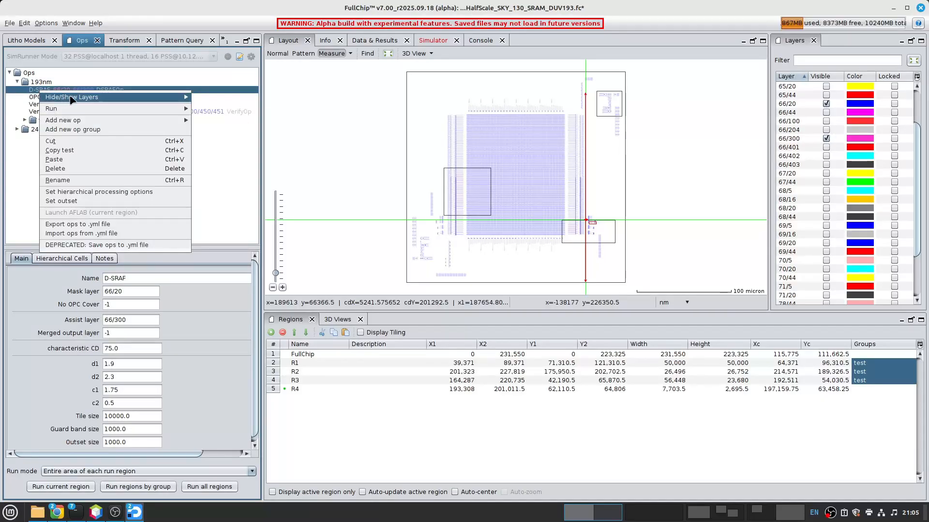
mouse_move(73, 99)
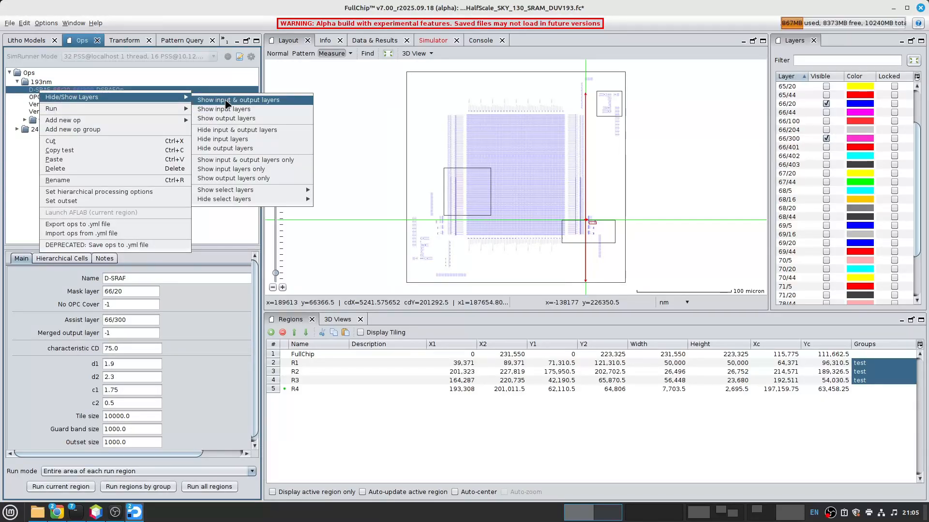
click(237, 161)
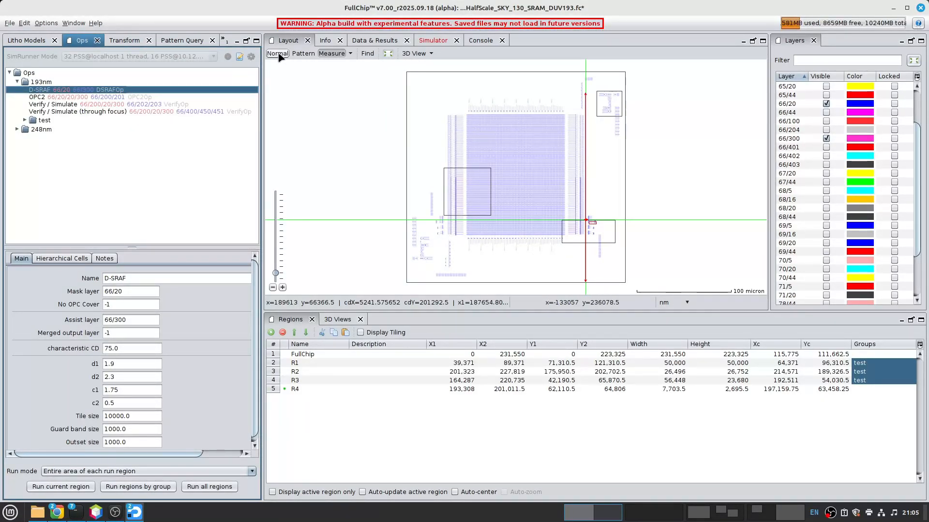
scroll(462, 201, up, 4)
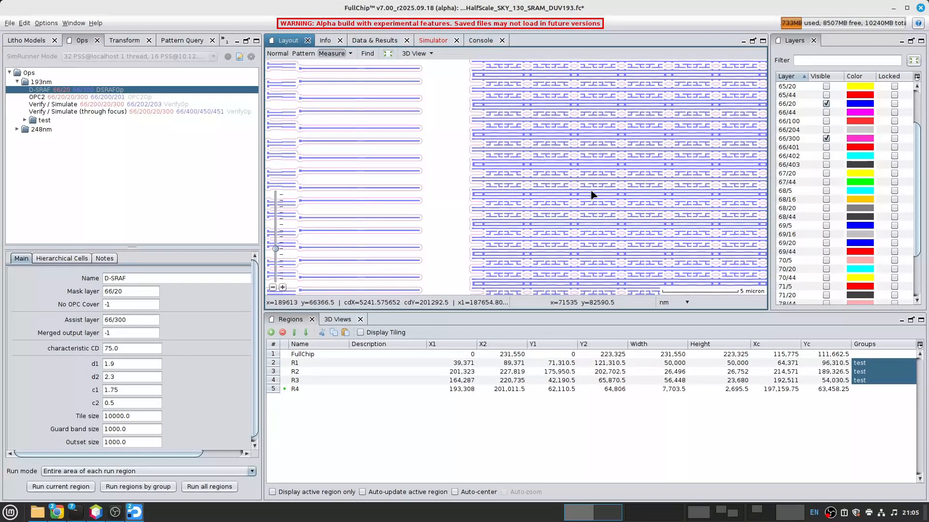
middle_click(643, 157)
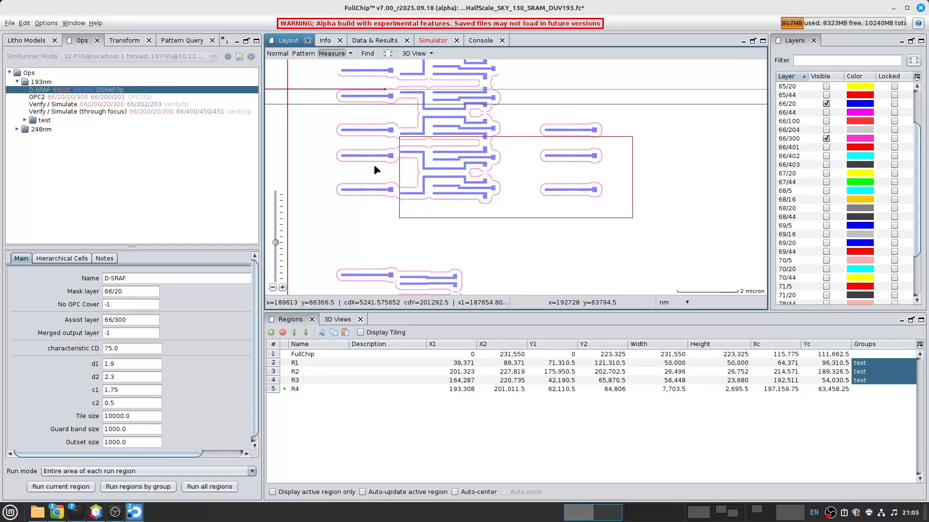
- Check the progress of the simulation batch, enlarging the simulator view to examine the status of the individual processes
click(437, 41)
drag(539, 154, 548, 112)
drag(517, 313, 527, 385)
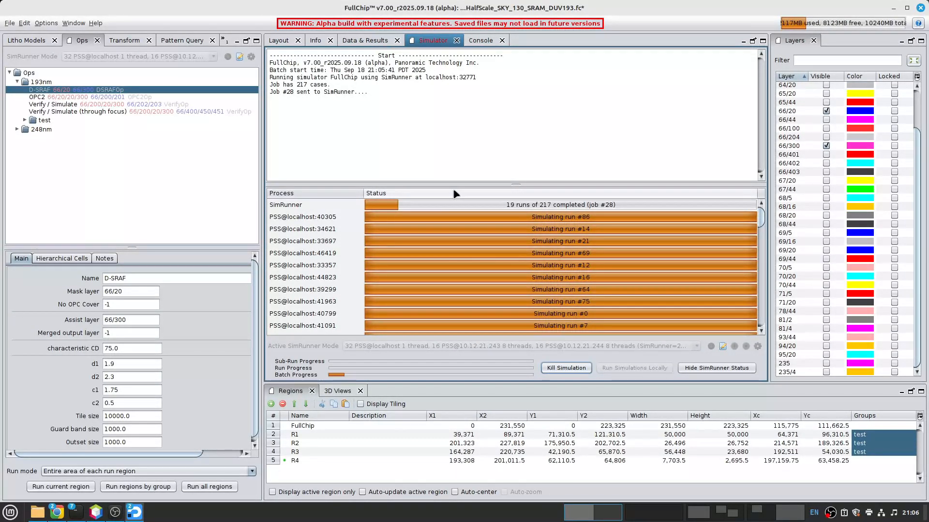
mouse_move(469, 184)
mouse_down()
mouse_move(468, 138)
mouse_move(468, 190)
mouse_up()
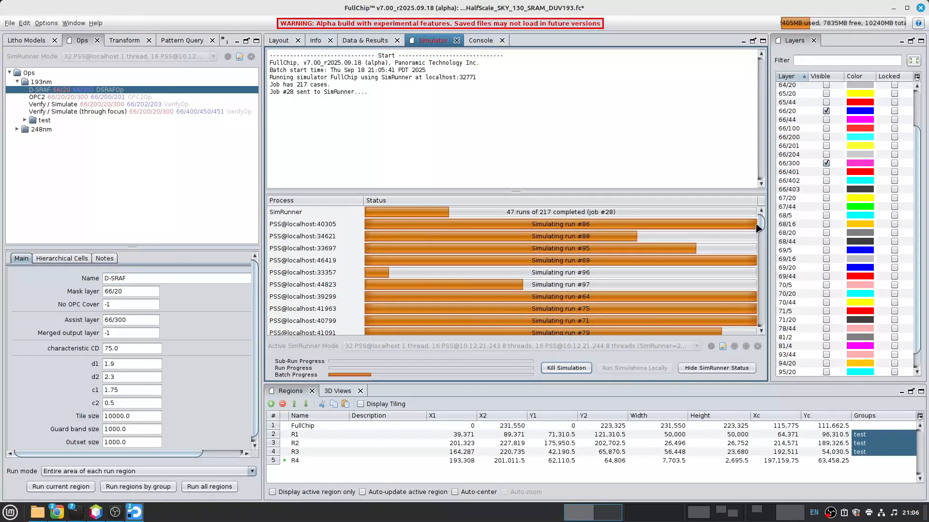
drag(761, 224, 749, 206)
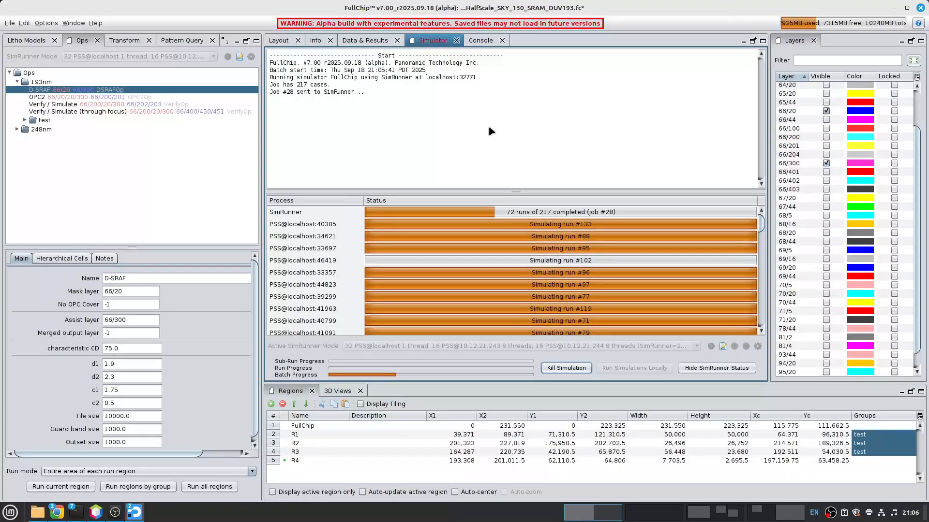
- Show only the input and output layers of OPC2 and examine the corrected polygons and contours in the layout, particularly in R1
click(280, 40)
scroll(579, 224, down, 5)
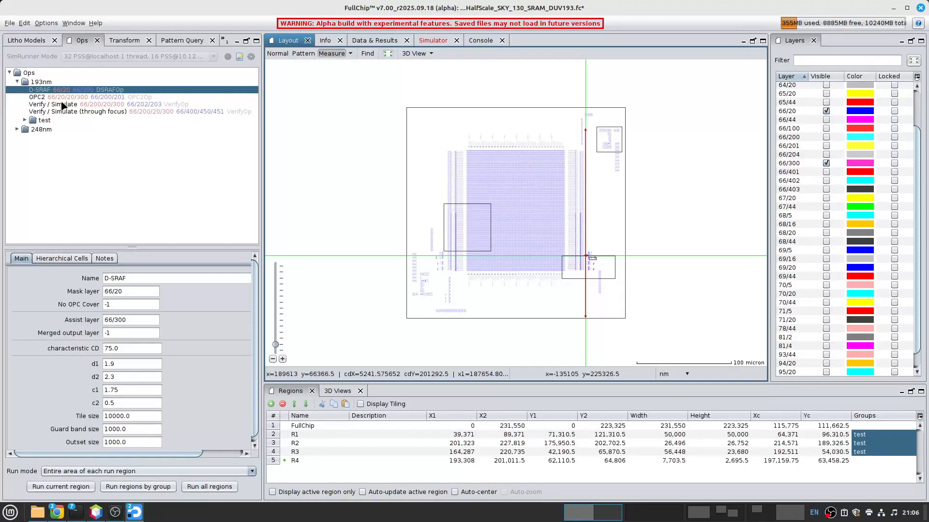
click(42, 98)
right_click(42, 99)
mouse_move(89, 106)
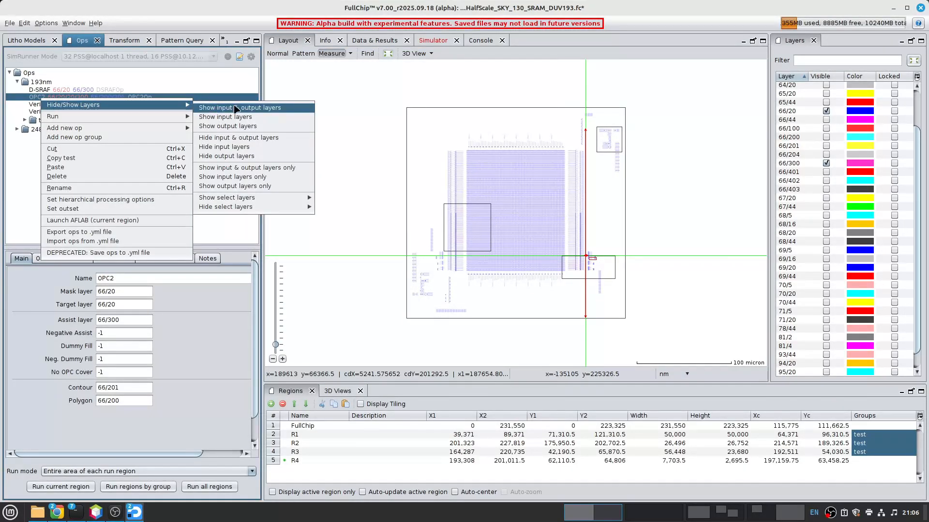
click(245, 168)
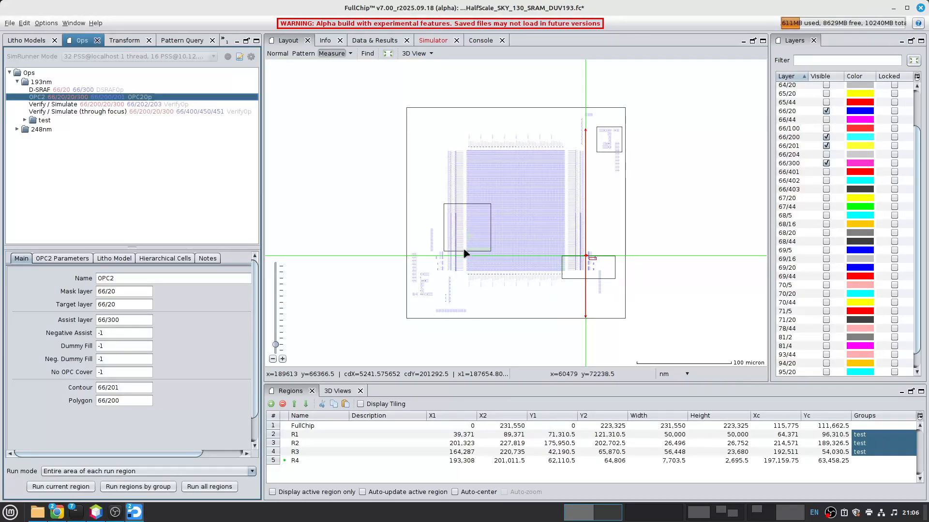
scroll(464, 253, up, 5)
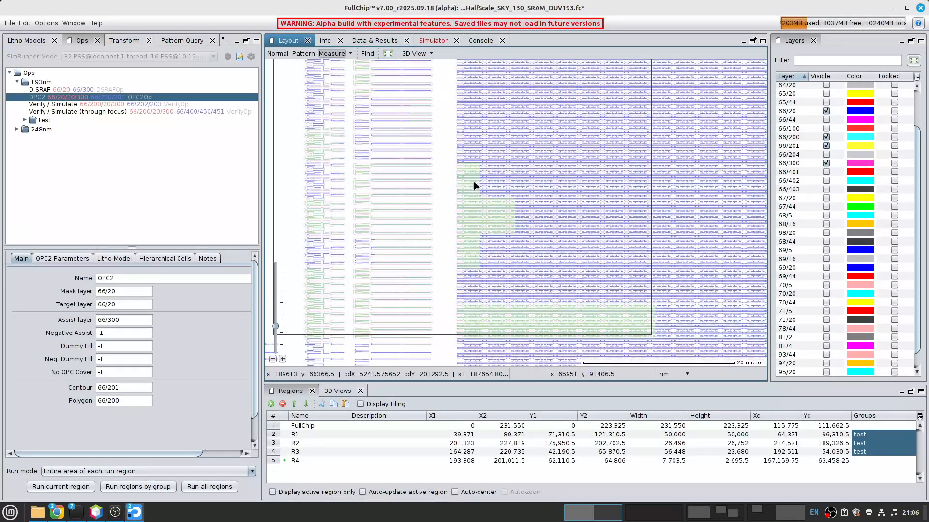
scroll(475, 187, up, 5)
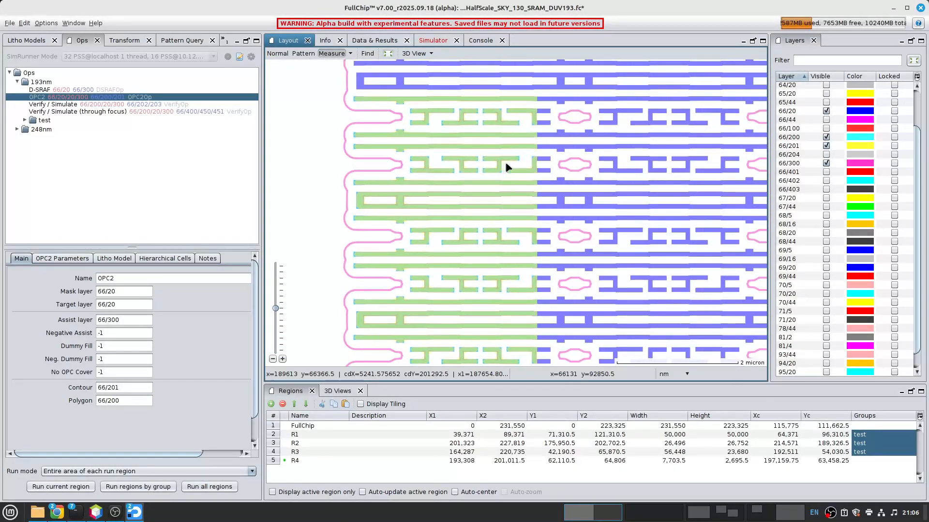
scroll(504, 167, up, 3)
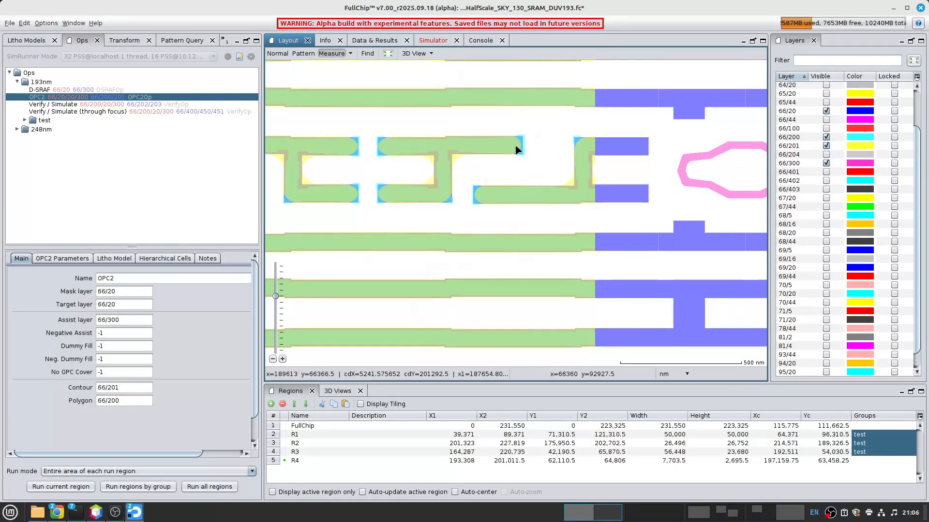
scroll(518, 150, down, 3)
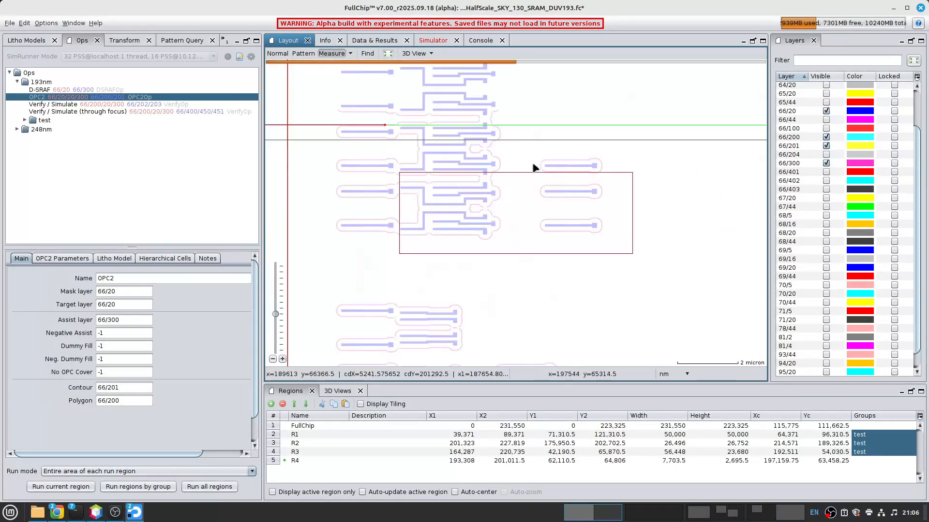
middle_click(503, 170)
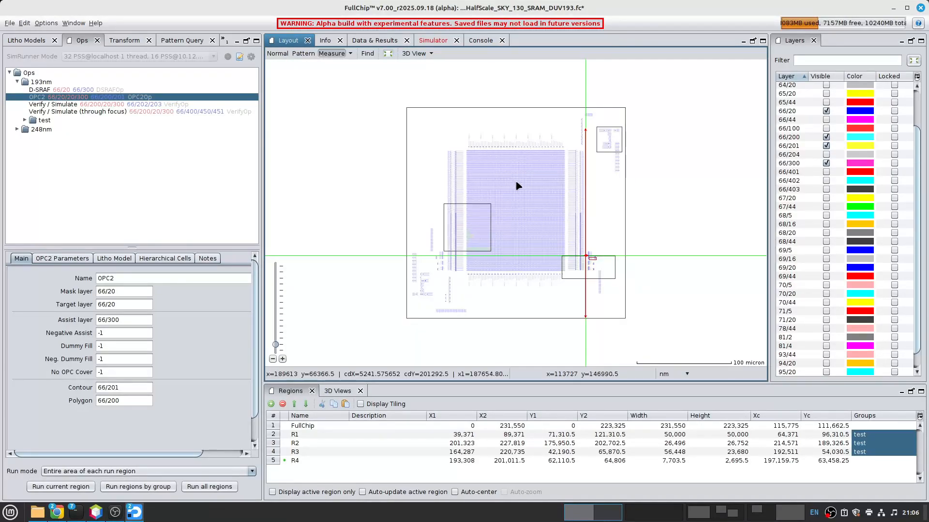
scroll(482, 240, up, 4)
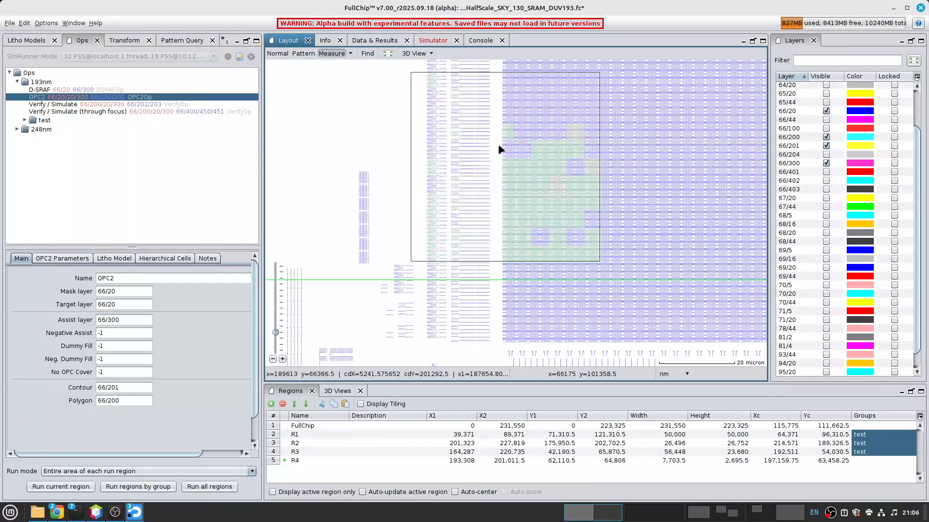
- Enlarge the litho model list to review the available models, and check how far the simulation batch has progressed
click(20, 41)
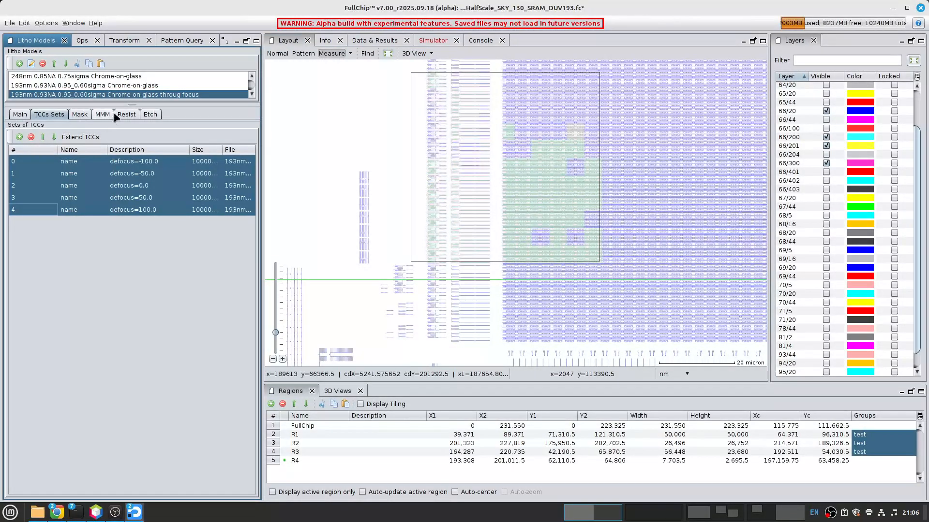
drag(121, 102, 116, 221)
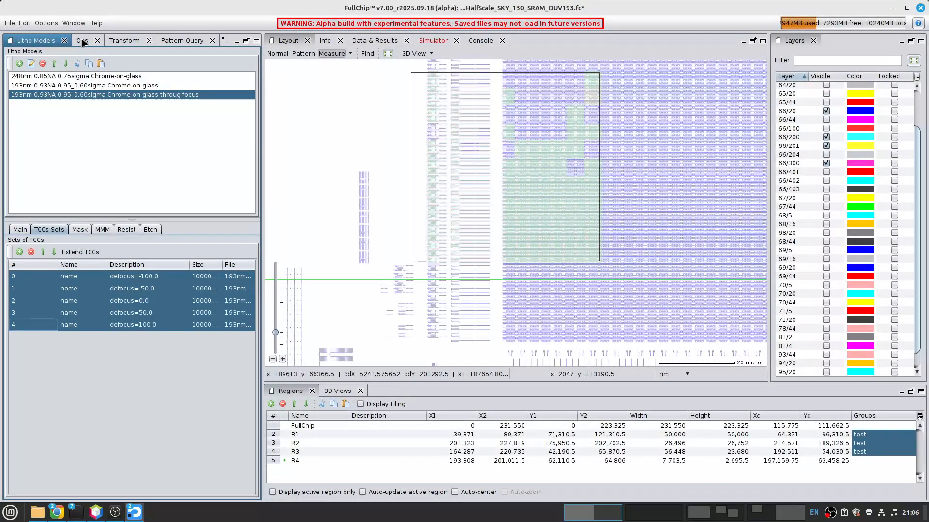
click(82, 40)
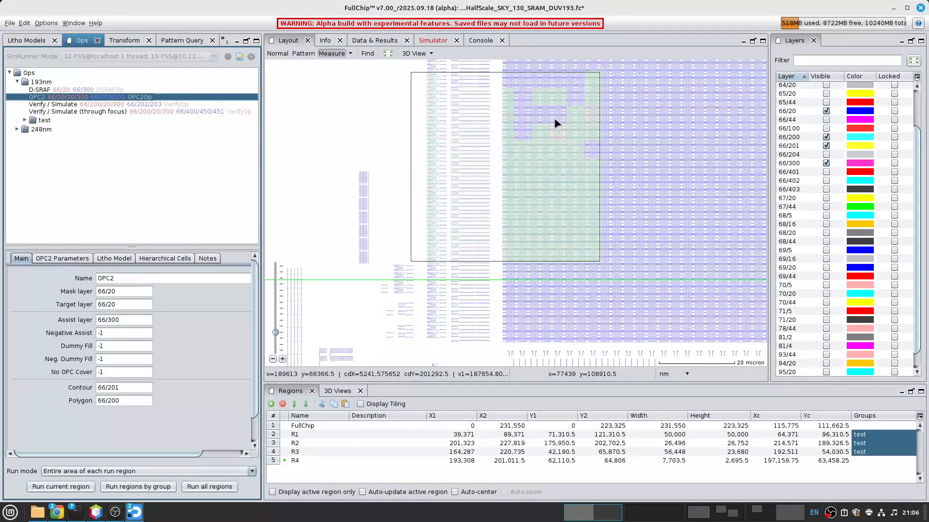
scroll(555, 124, down, 5)
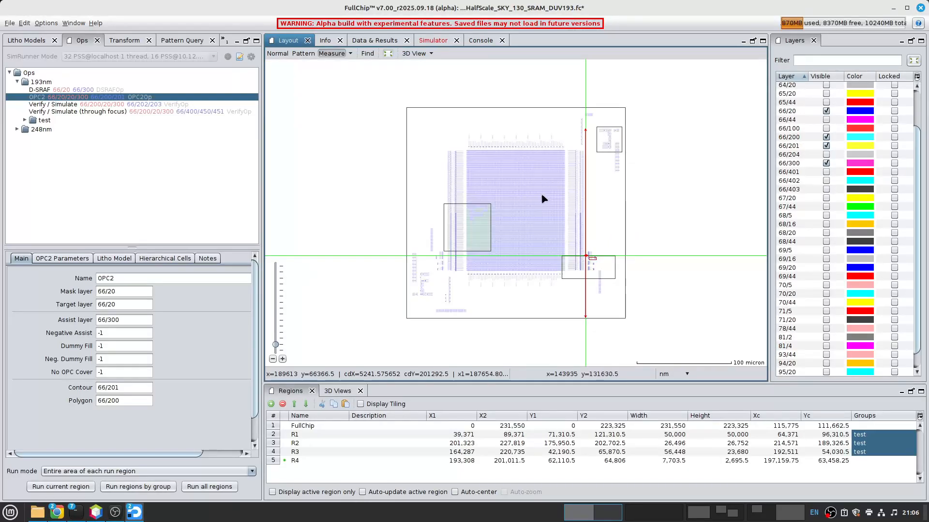
click(432, 40)
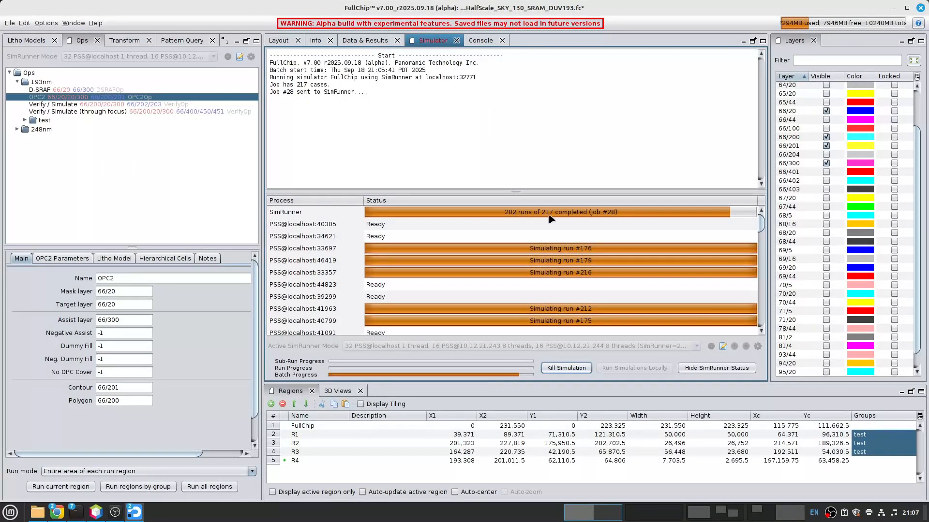
click(278, 41)
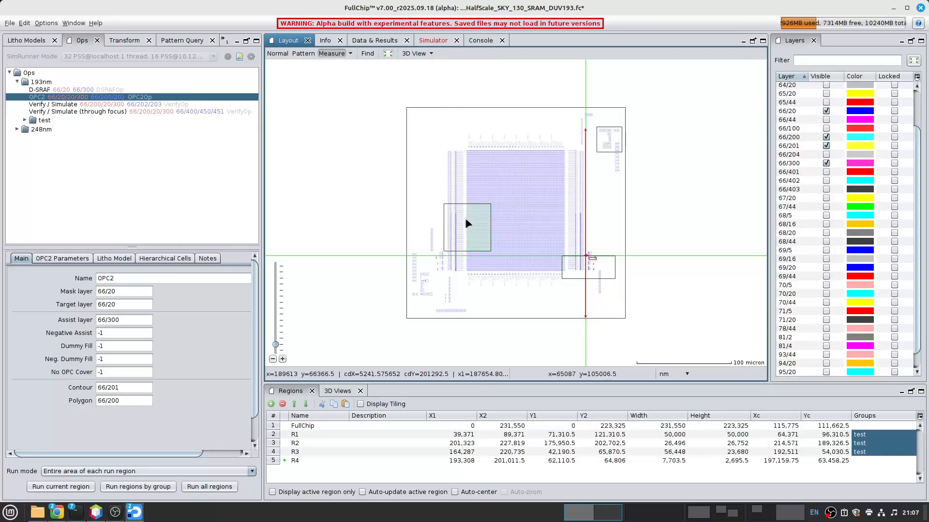
- Additionally show the input and output layers of Verify / Simulate and examine the simulated contours in R1
click(70, 104)
right_click(70, 105)
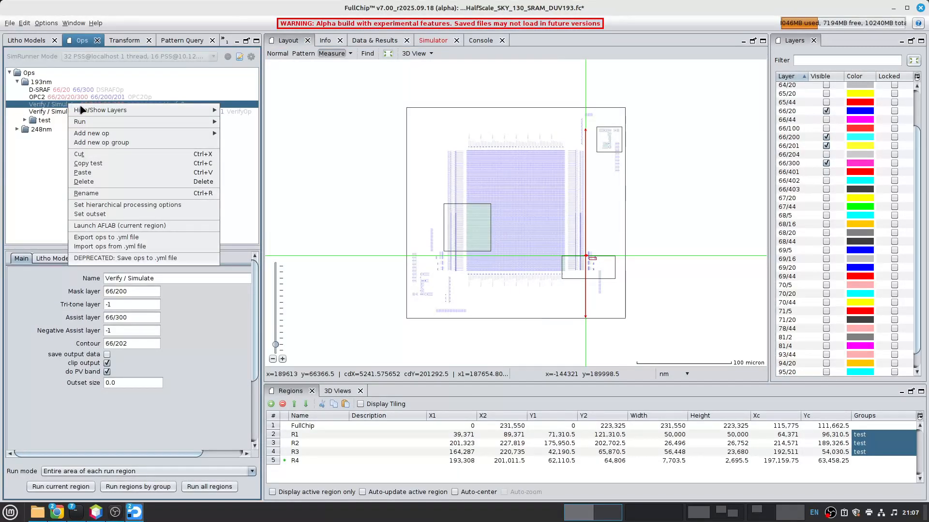
mouse_move(90, 114)
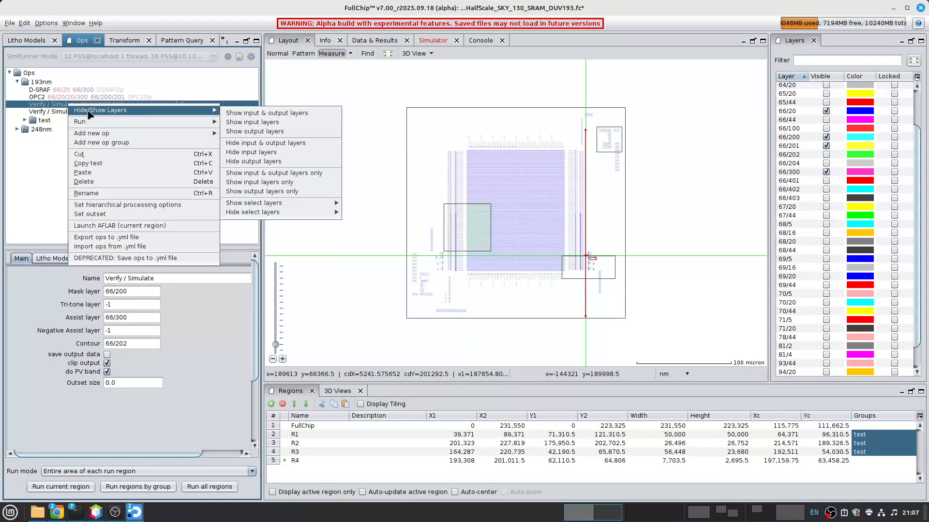
click(255, 114)
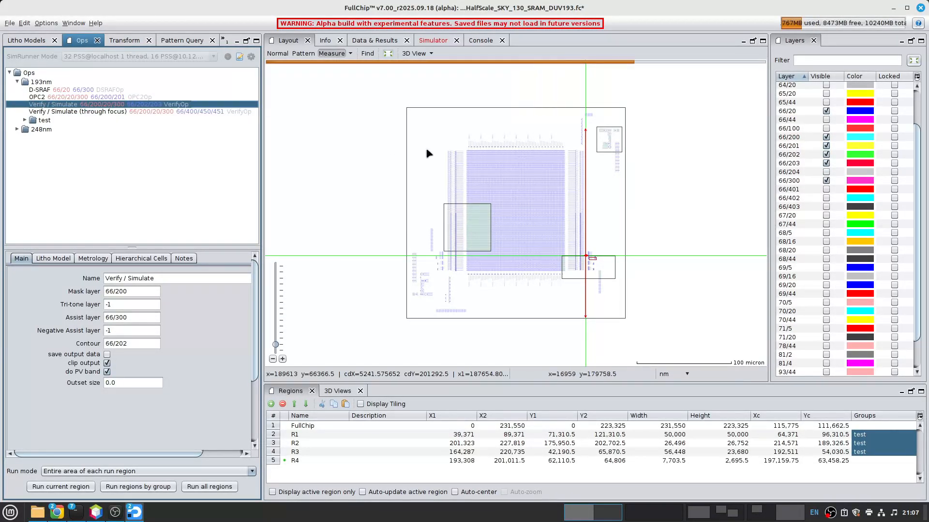
scroll(488, 245, up, 3)
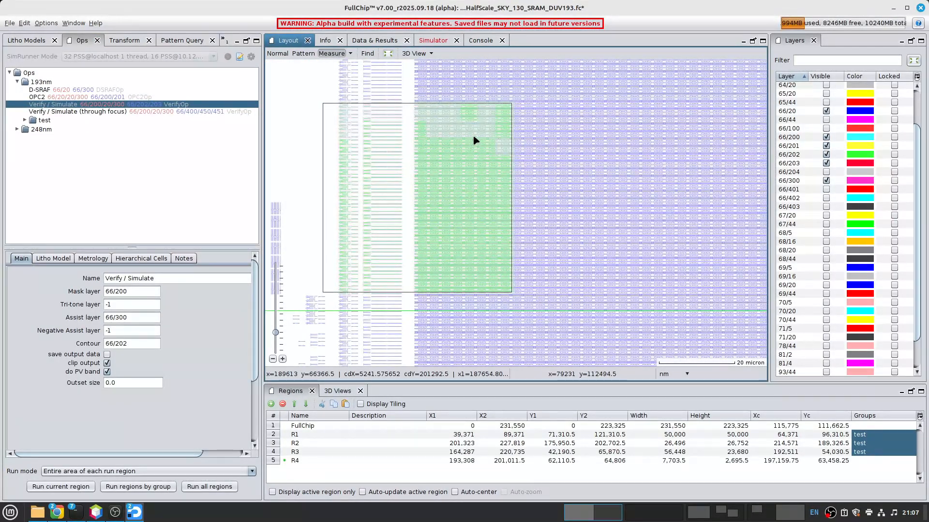
scroll(471, 133, up, 5)
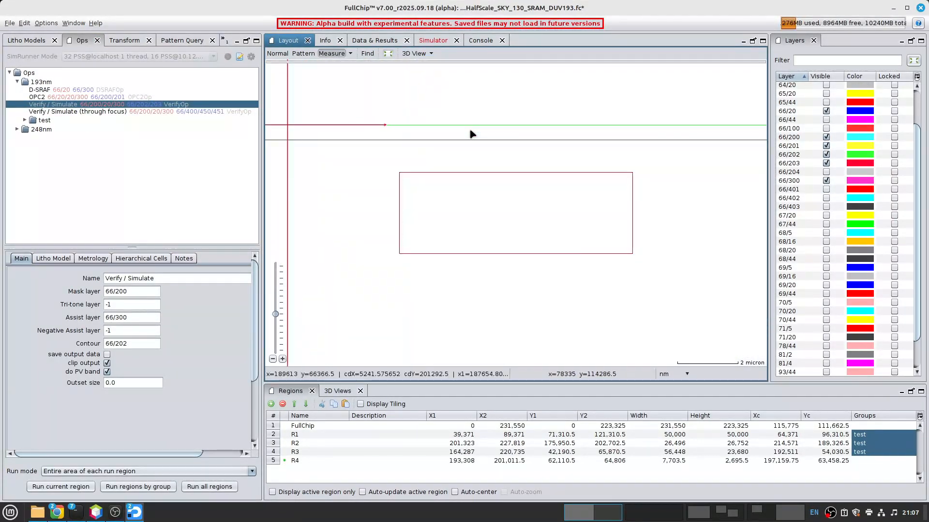
- Select the Verify / Simulate (through focus) operation and check the status of its run across the simulation processes
click(71, 112)
click(430, 42)
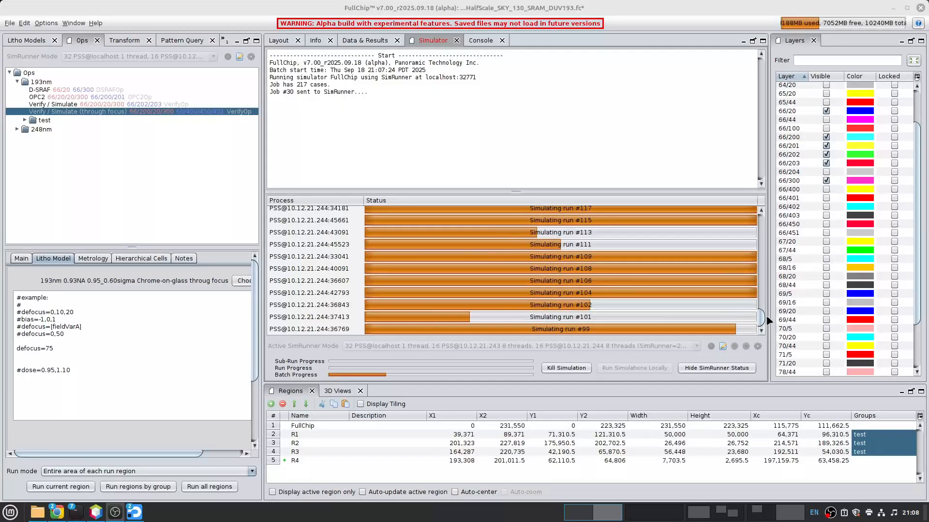
drag(761, 319, 752, 212)
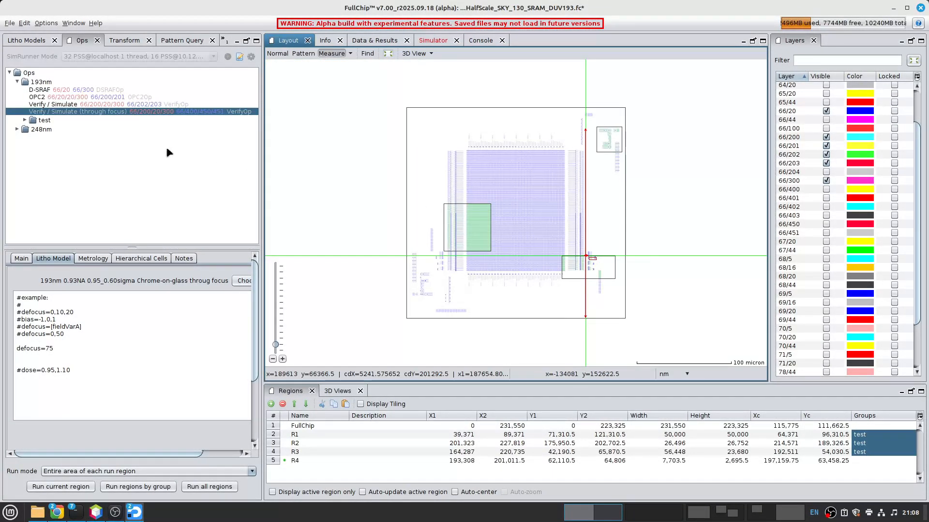
- Show only the input and output layers of Verify / Simulate (through focus) in the layout
right_click(48, 111)
mouse_move(171, 118)
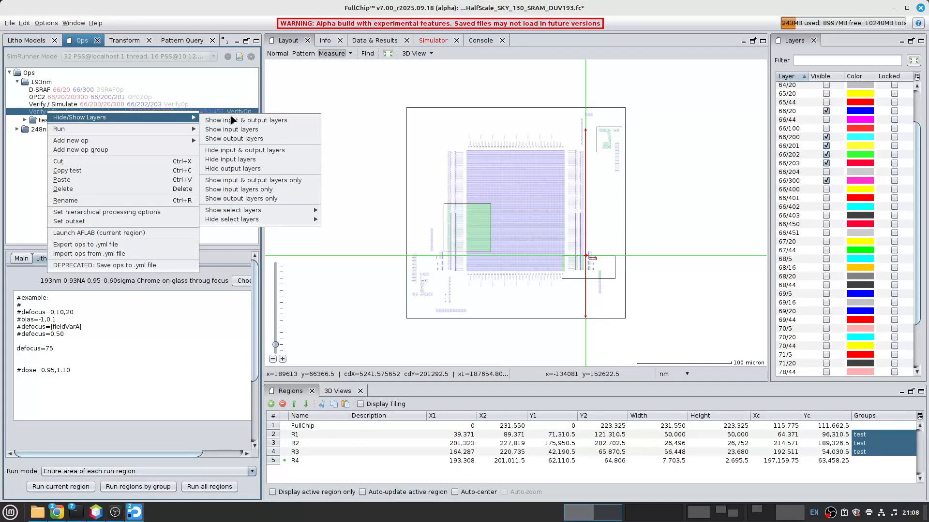
click(251, 180)
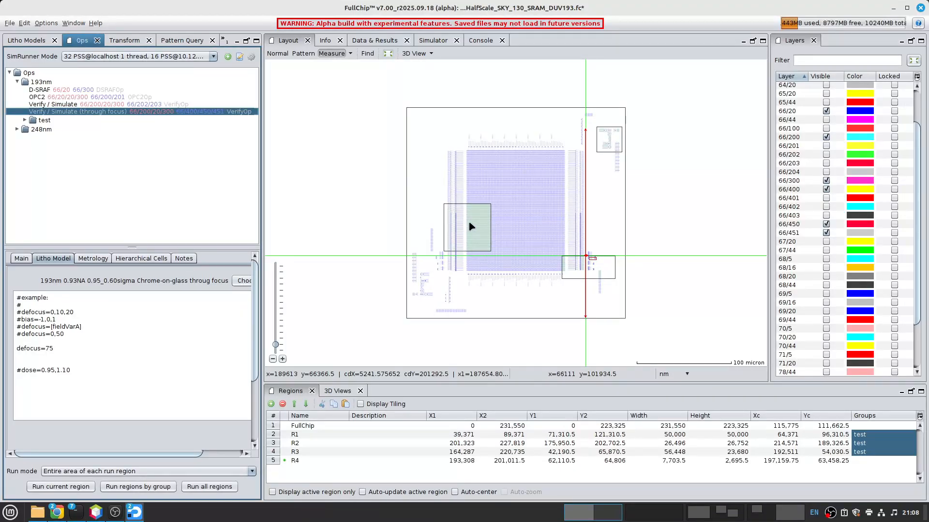
- Find the geometries on layer 66/450 across the FullChip region and enlarge the results list
scroll(472, 227, up, 10)
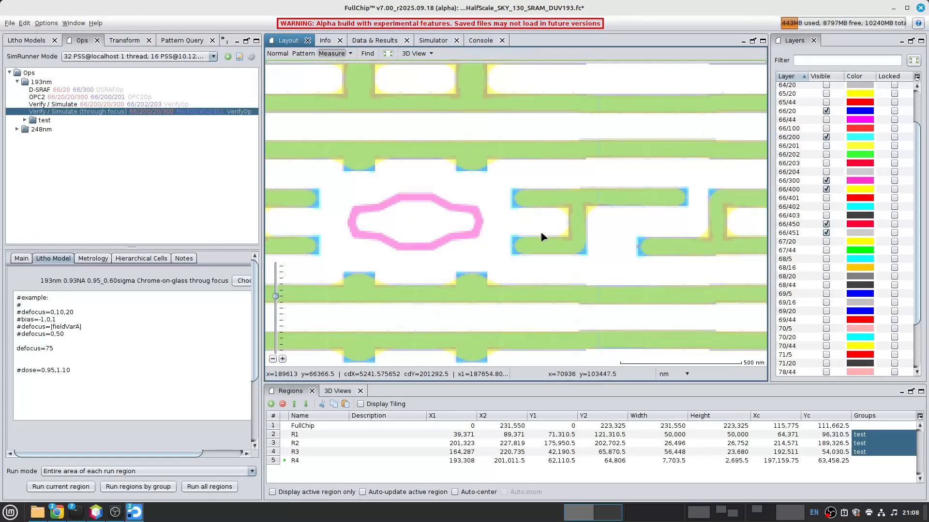
middle_drag(710, 209, 571, 197)
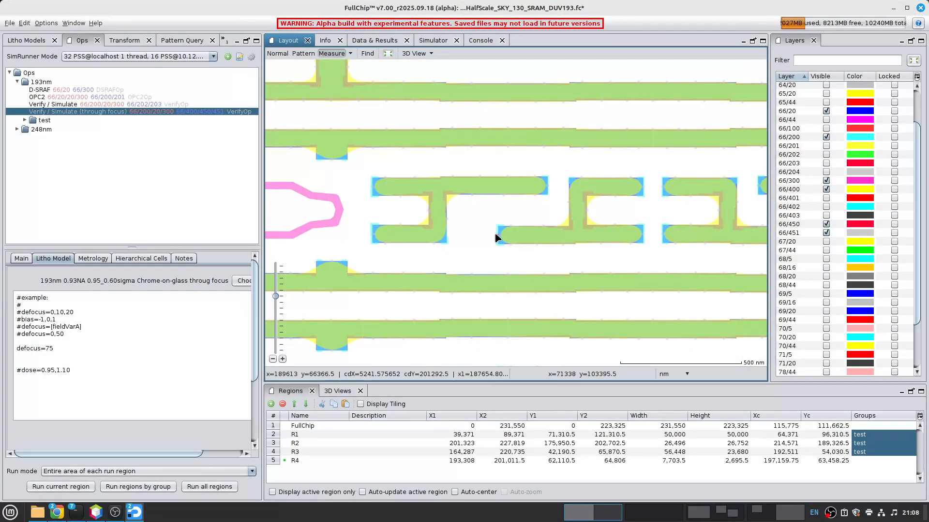
scroll(497, 234, up, 2)
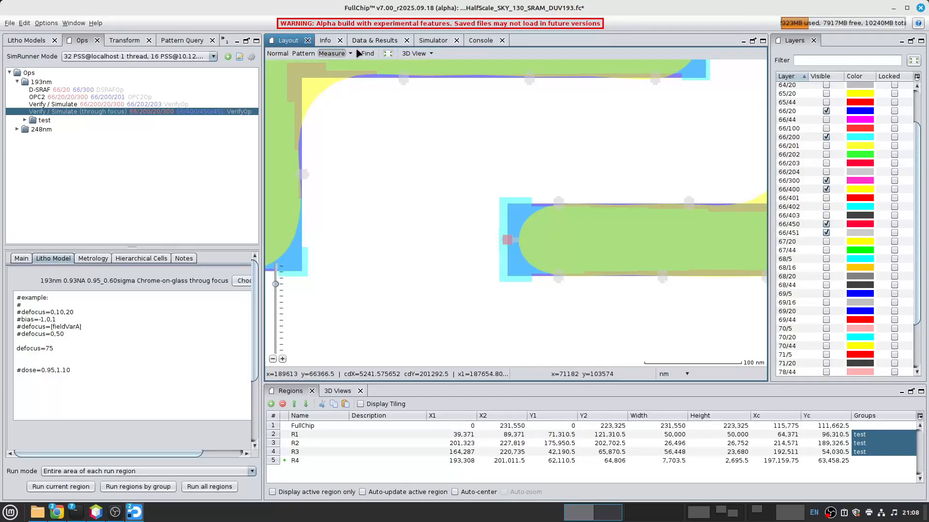
click(367, 53)
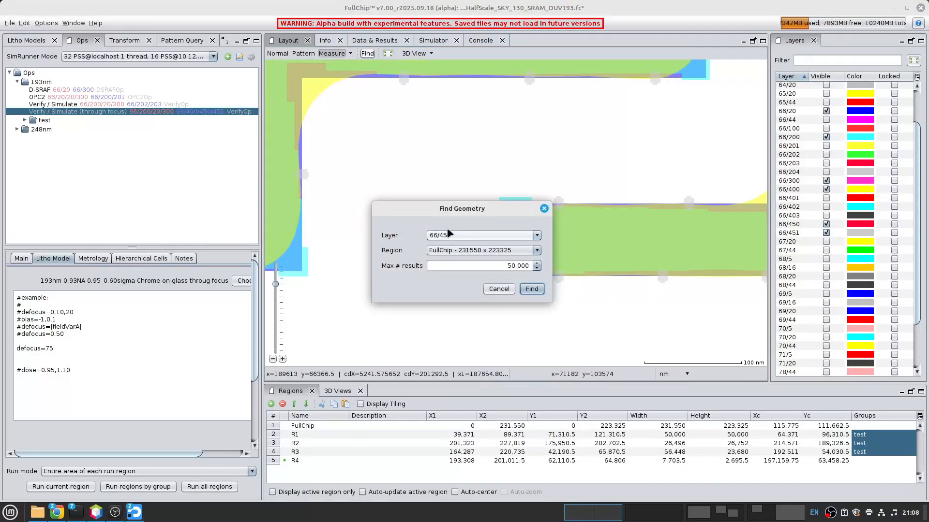
click(532, 289)
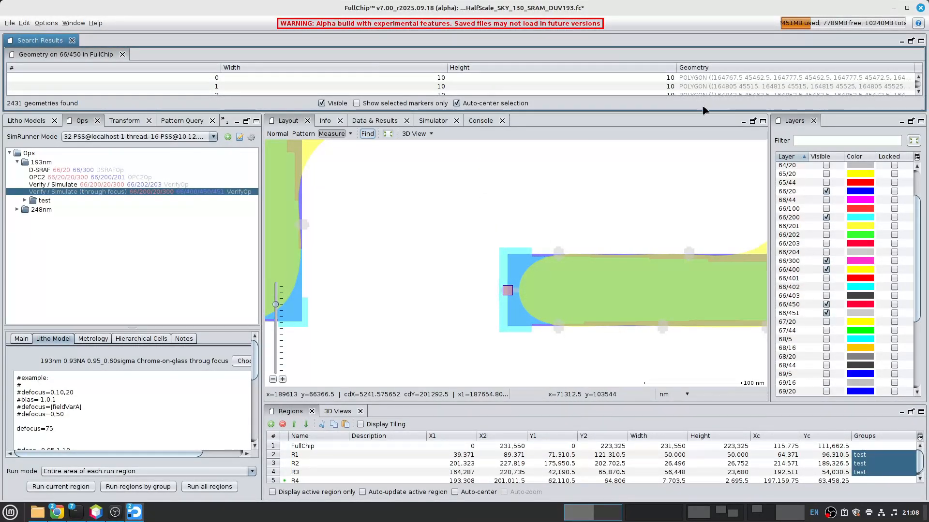
drag(695, 116, 711, 240)
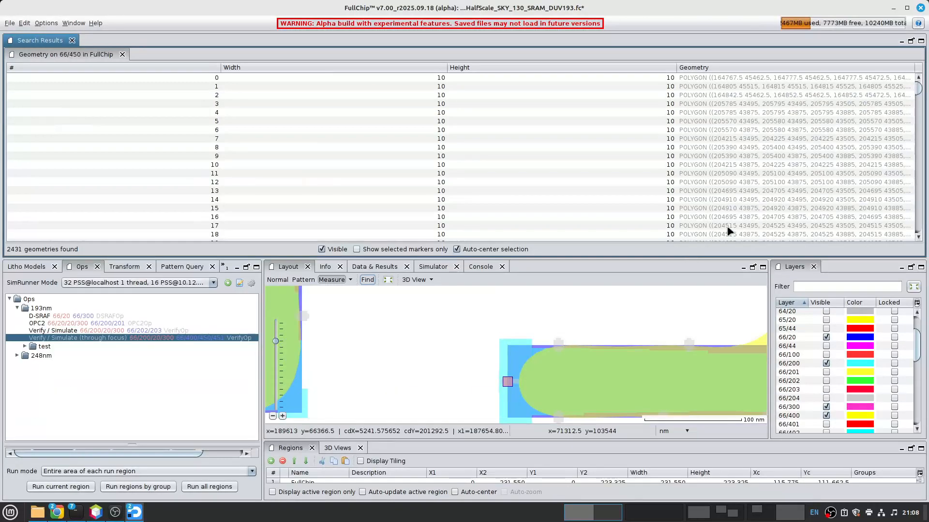
drag(923, 90, 851, 69)
- Step through the found 66/450 markers from number 0 to number 23, examining each location in the layout
click(197, 79)
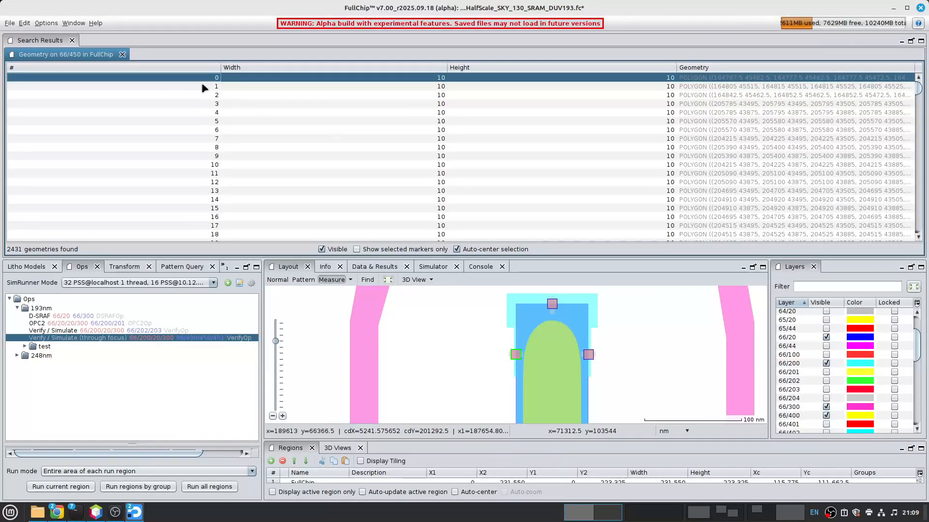
key(Down)
key(Down)
key(Down)
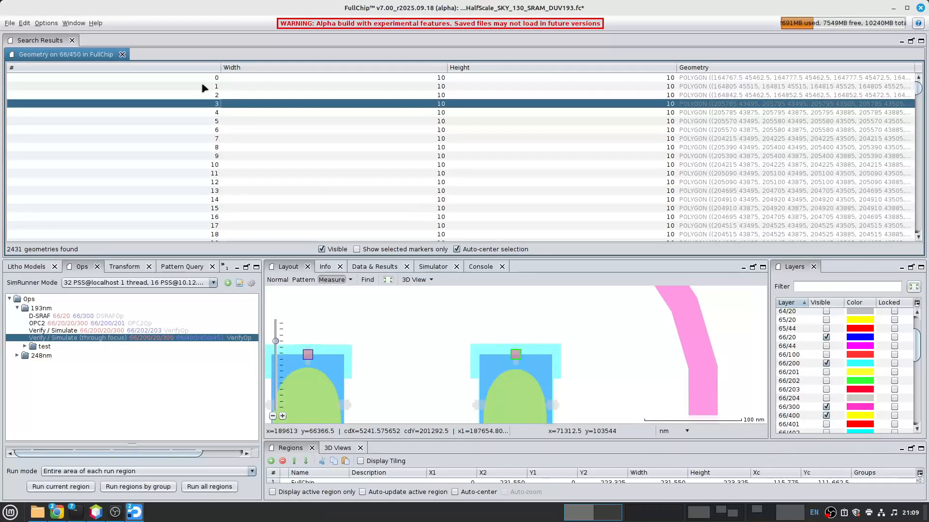
key(Down)
key(Down)
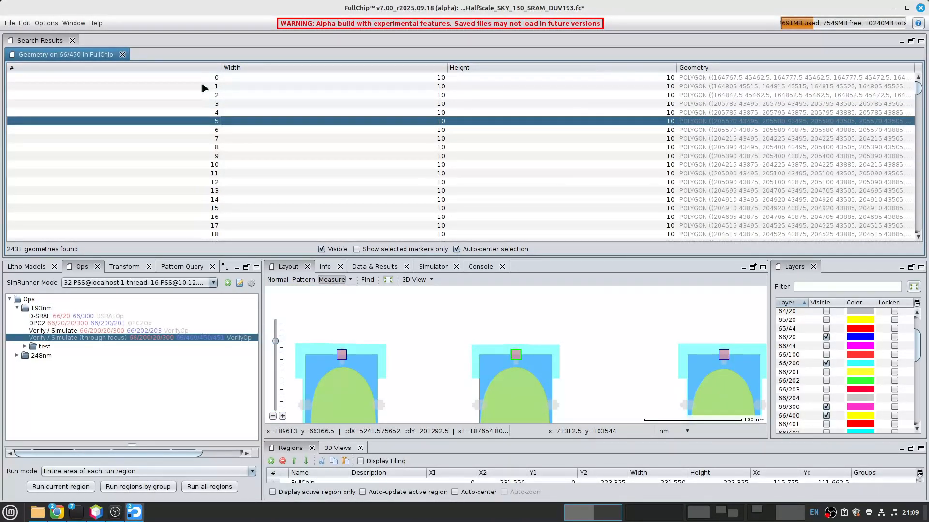
key(Down)
key(Down)
key(Down)
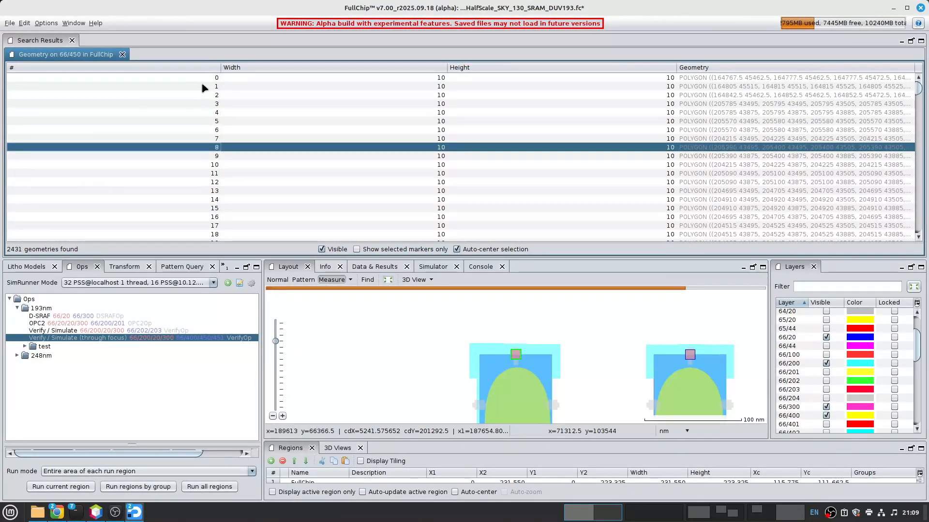
key(Down)
key(Down)
key(Down)
key(Down)
key(Down)
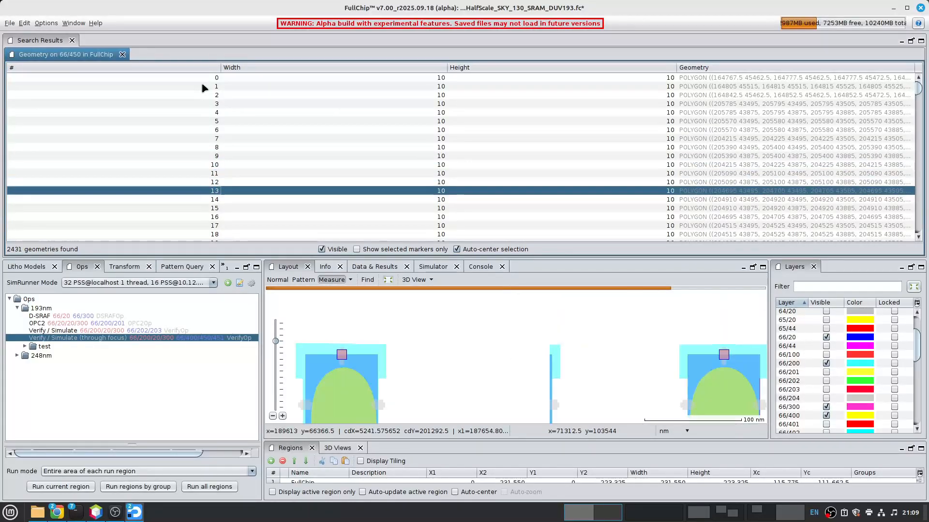
key(Down)
key(Down)
key(Down)
key(Down)
key(Down)
key(Down)
key(Down)
key(Down)
key(Down)
key(Down)
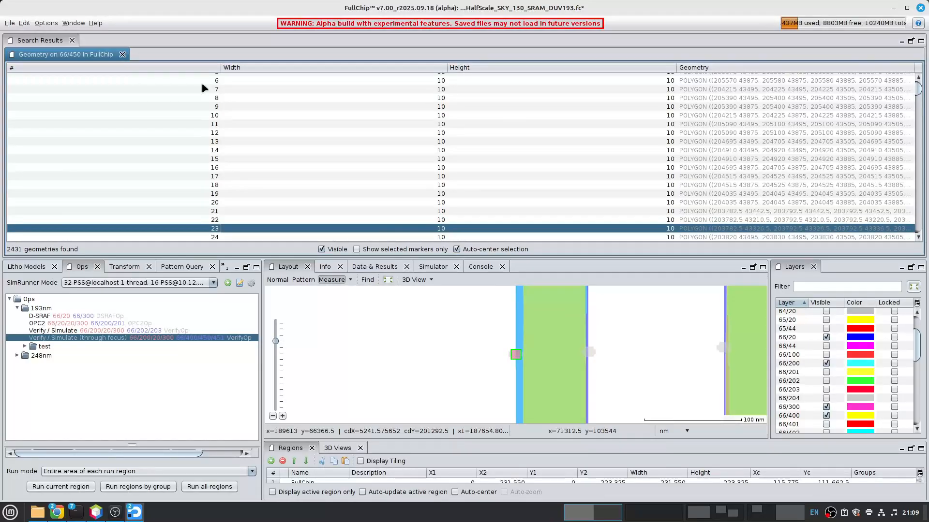
- Examine the contours and markers along the lines around marker 23, and close the search results
scroll(523, 405, down, 5)
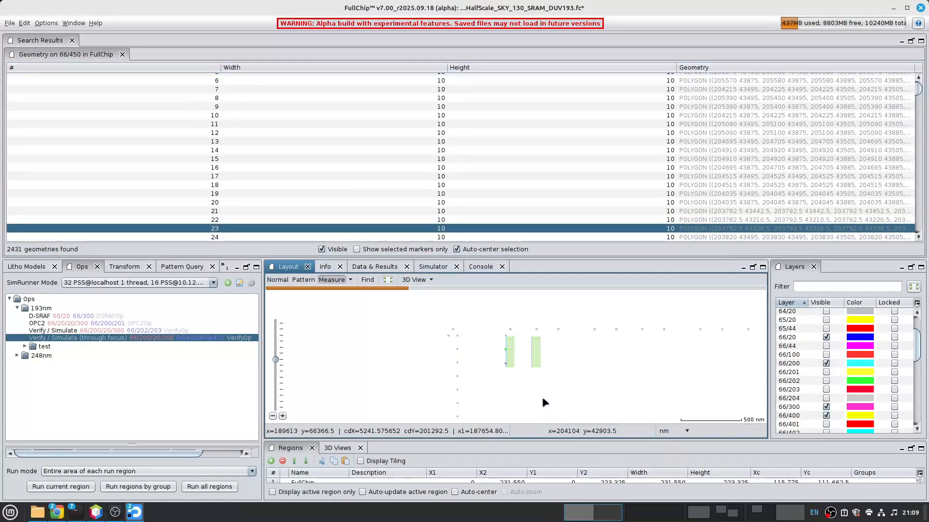
scroll(527, 372, down, 4)
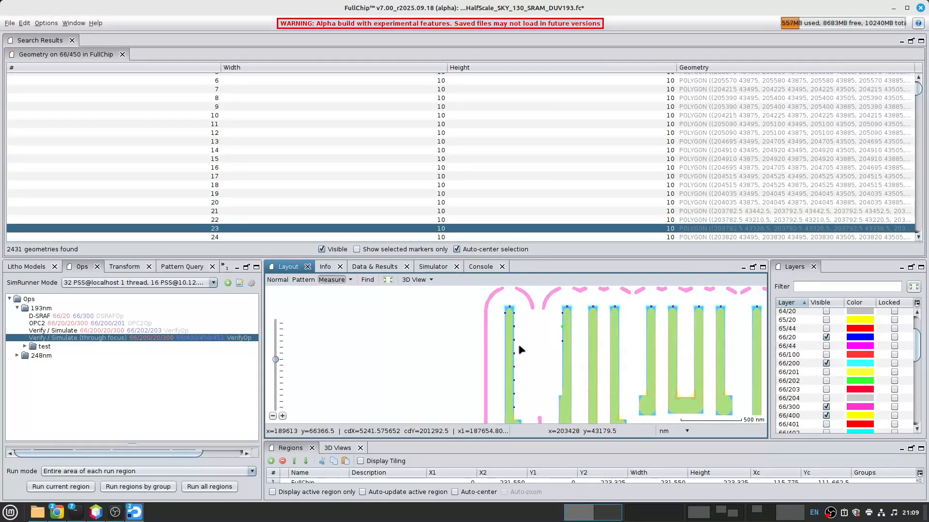
scroll(508, 360, up, 8)
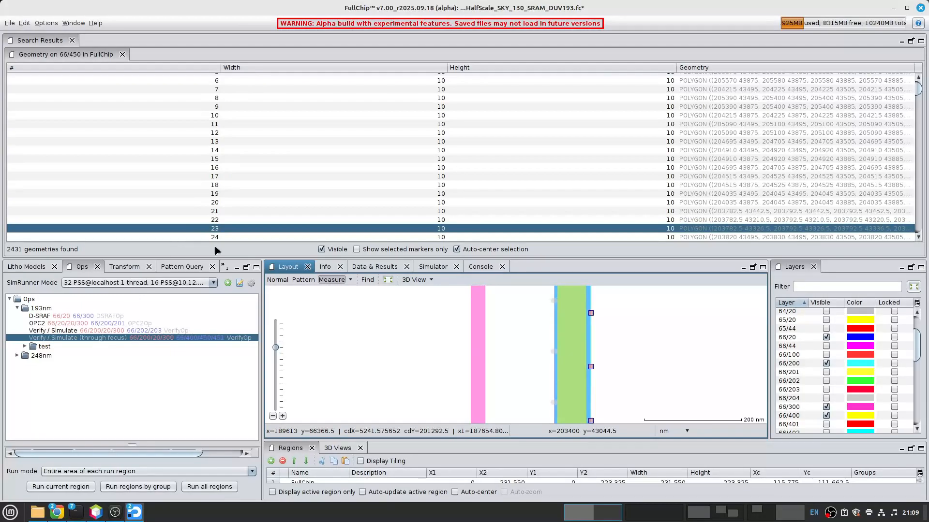
click(39, 267)
click(82, 270)
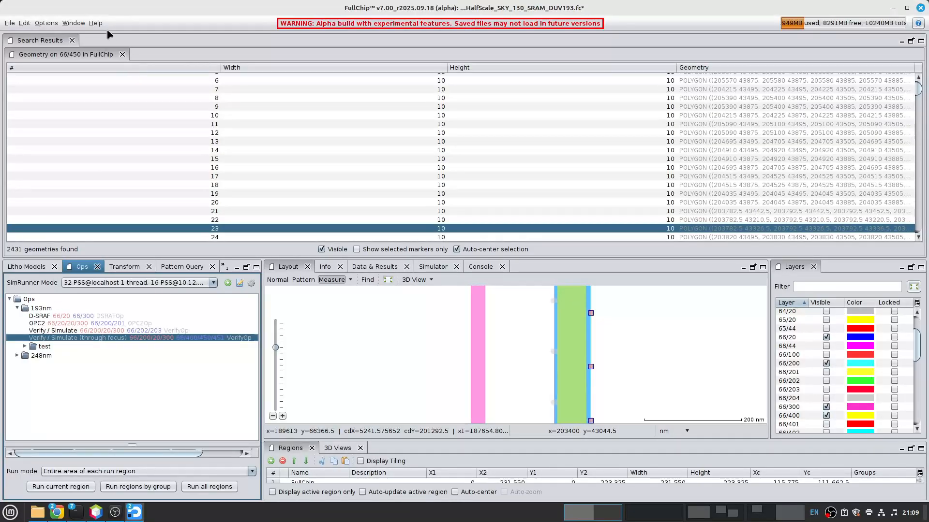
click(72, 41)
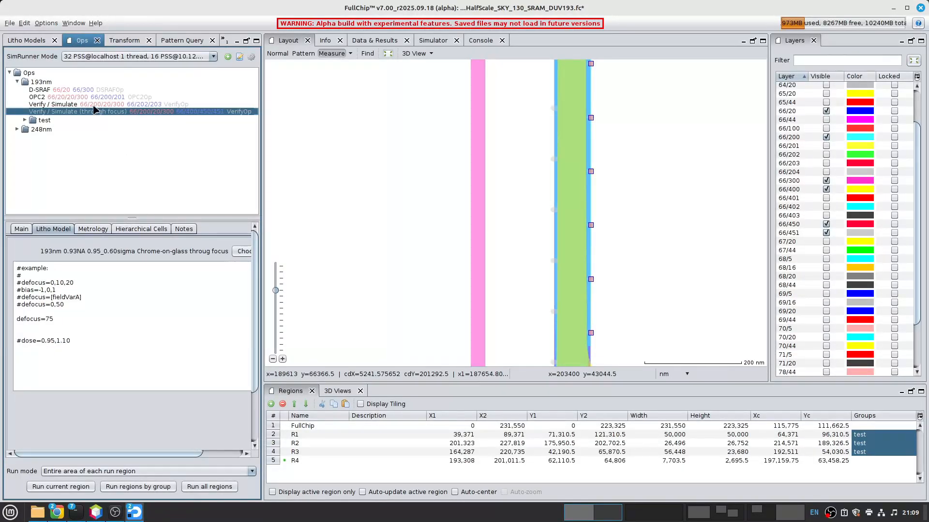
- Set the through-focus litho model conditions to defocus=-75,0,75 and dose=.9,1.1
click(47, 319)
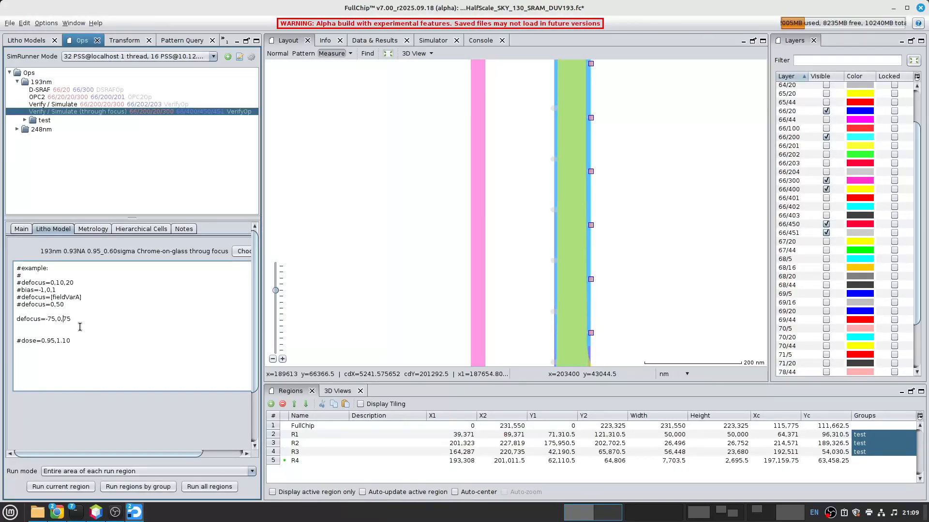
key(Return)
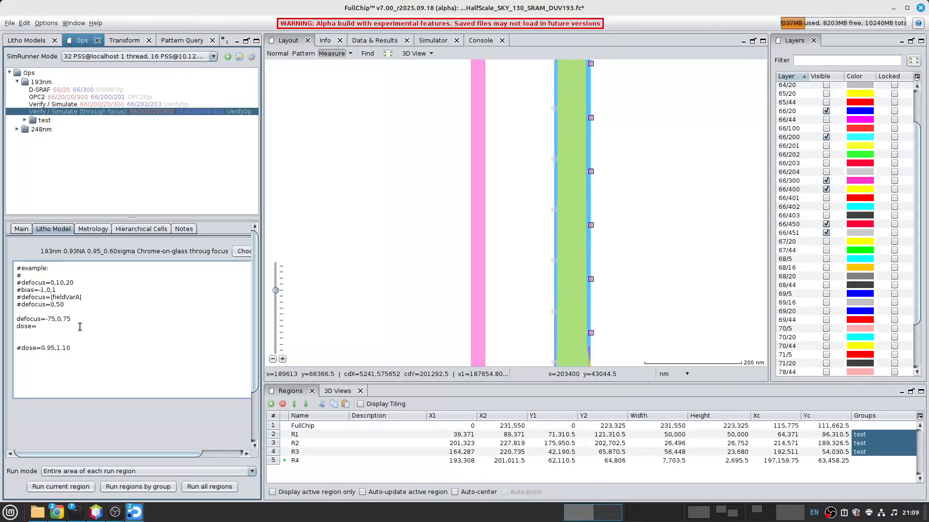
text(dose=.9,1.1)
key(Return)
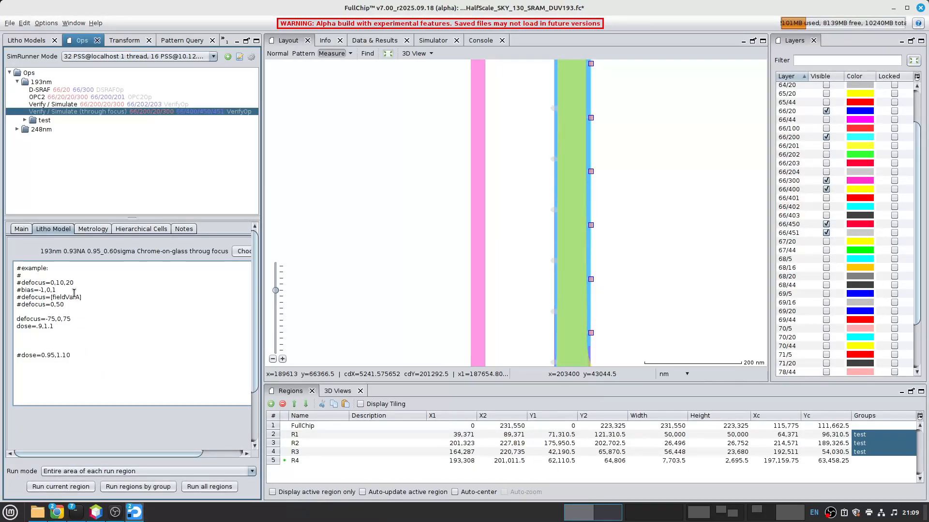
- Enable PV band output for Verify / Simulate (through focus) and run it on the current region, R4
click(21, 229)
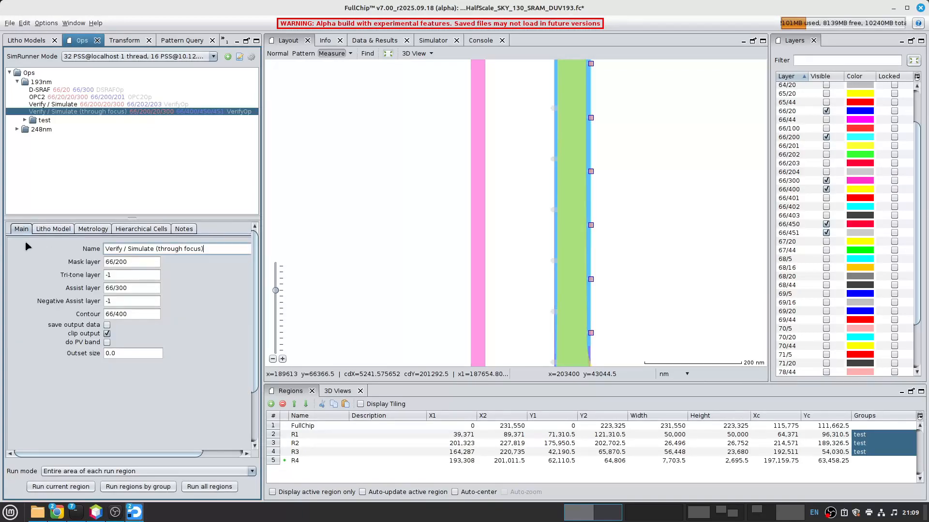
click(107, 342)
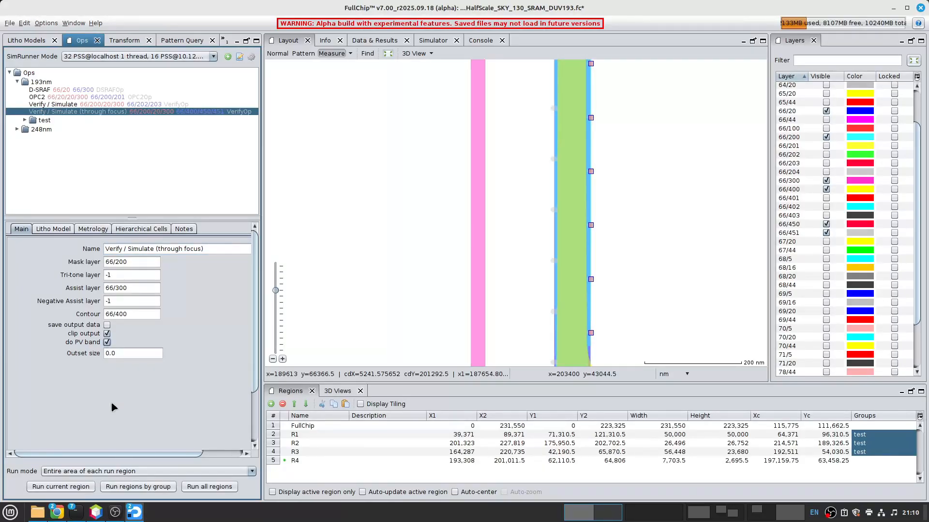
scroll(394, 288, down, 4)
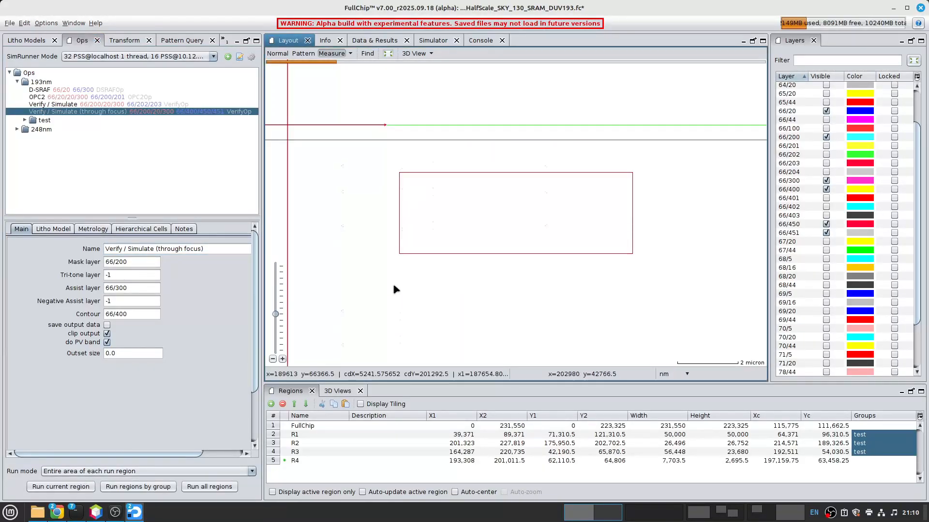
click(47, 488)
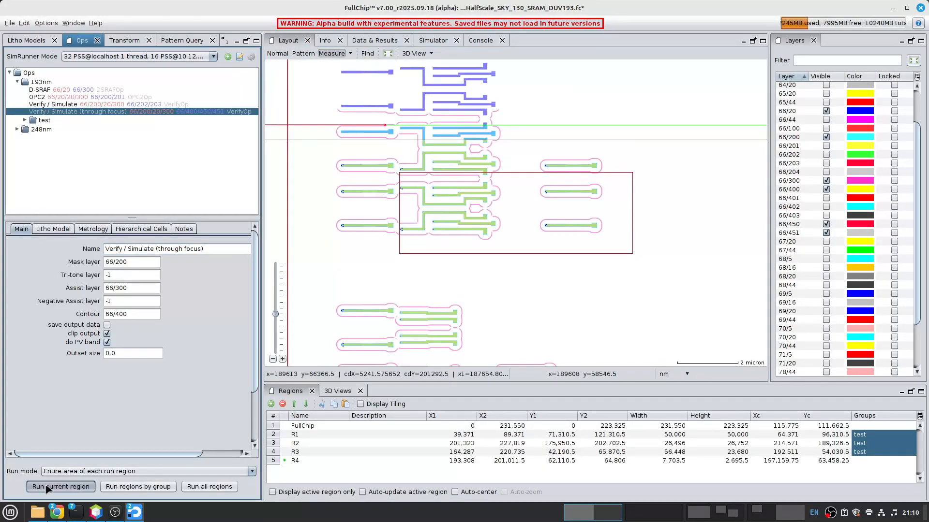
- Examine the PV bands around the line ends of the dense lines in R4
scroll(516, 209, up, 5)
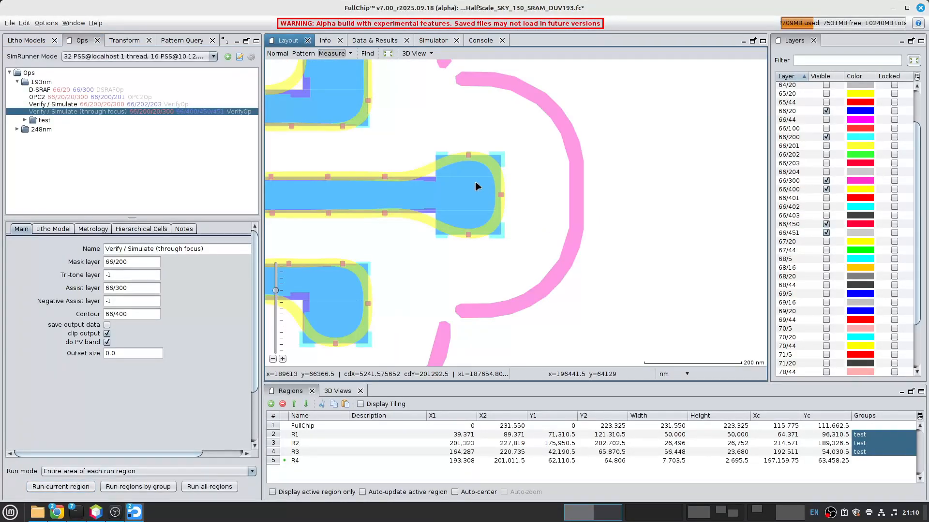
scroll(384, 157, down, 2)
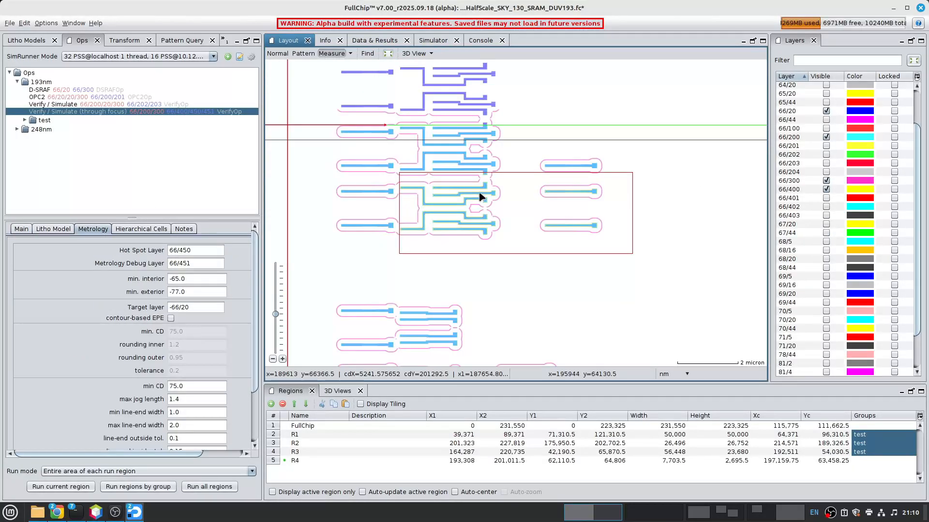
scroll(479, 195, up, 3)
scroll(532, 244, up, 5)
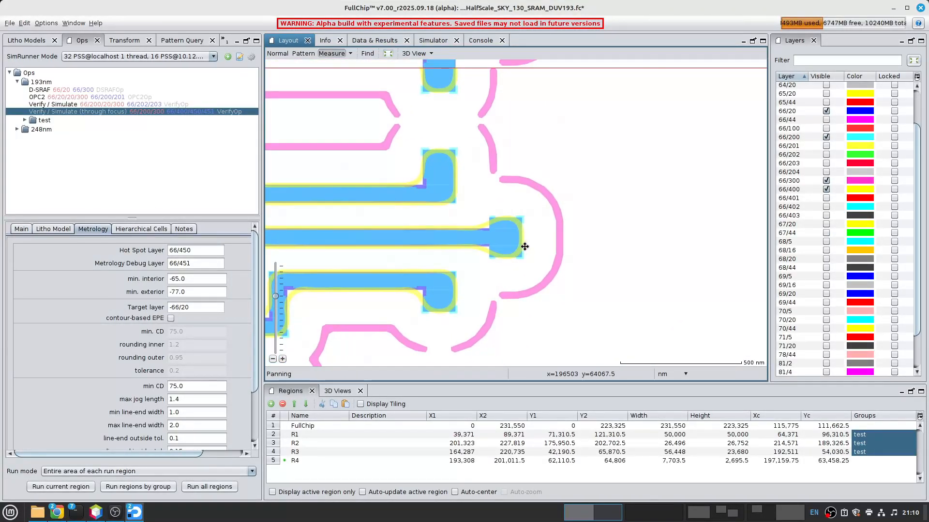
- Compare the PV bands of the isolated lines with those of the dense lines in R4
scroll(497, 242, down, 5)
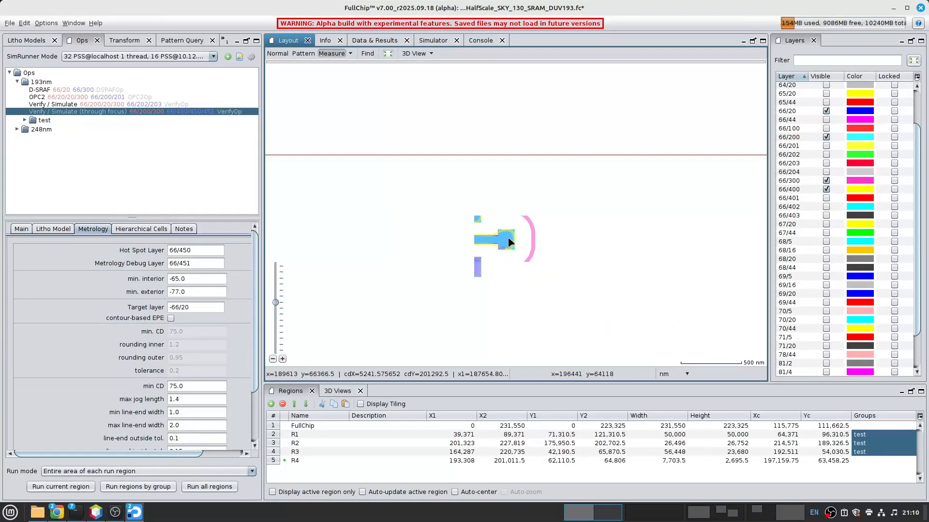
scroll(556, 238, down, 4)
scroll(498, 245, up, 7)
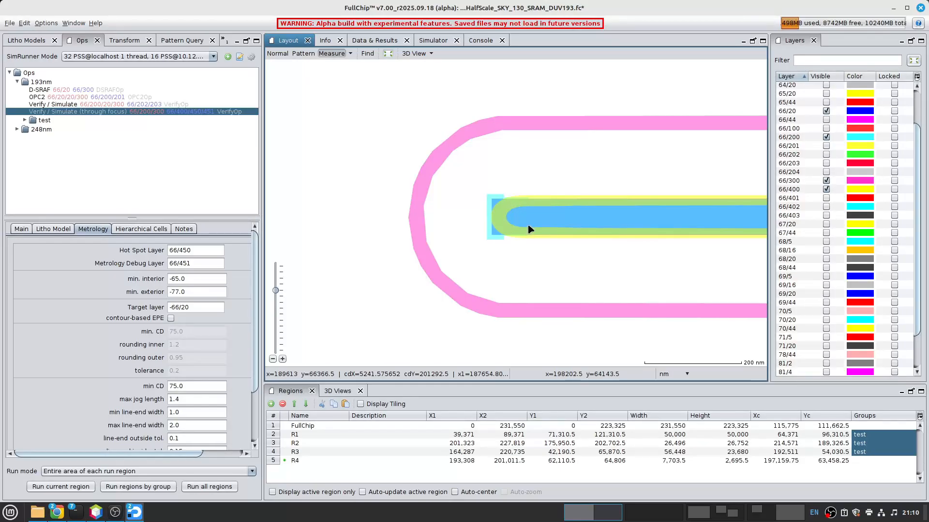
scroll(527, 226, down, 3)
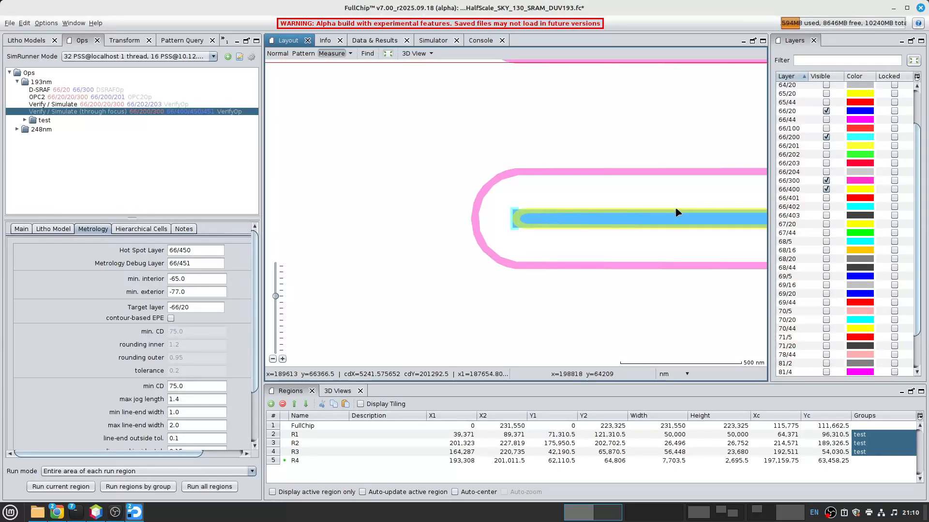
middle_drag(574, 225, 471, 211)
scroll(471, 212, down, 2)
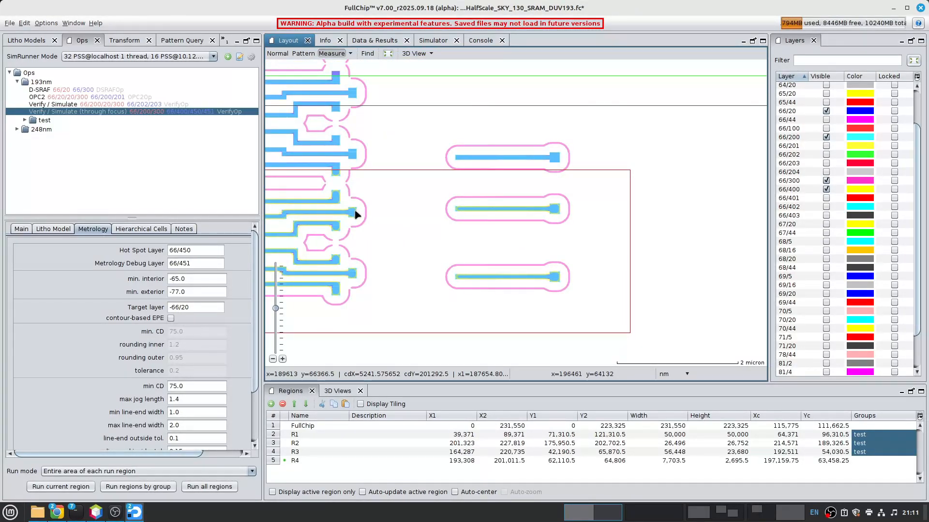
middle_drag(356, 228, 501, 211)
middle_drag(386, 219, 383, 215)
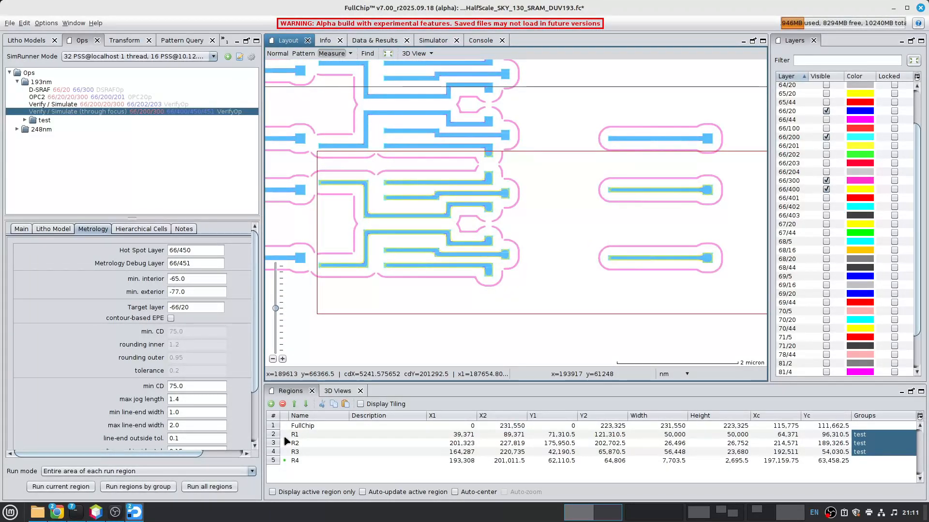
- Run Verify / Simulate (through focus) on the region group test
right_click(36, 110)
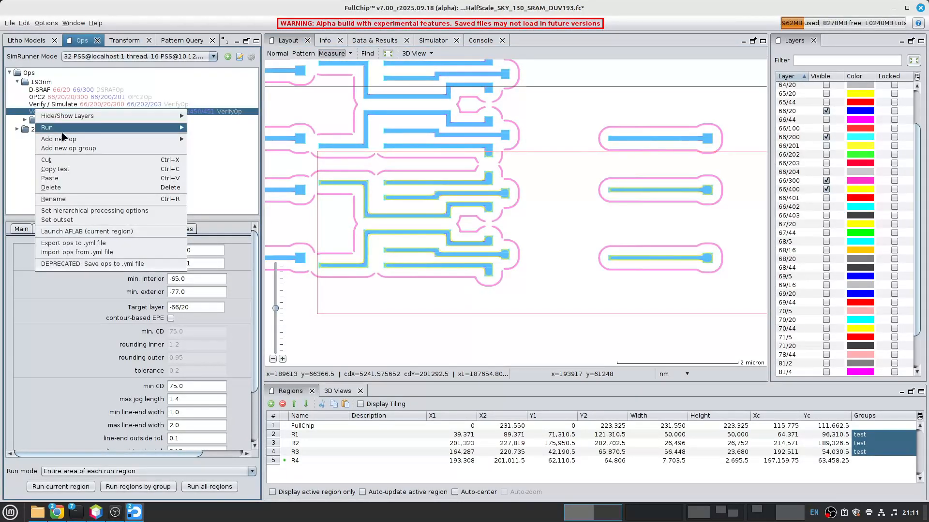
mouse_move(121, 127)
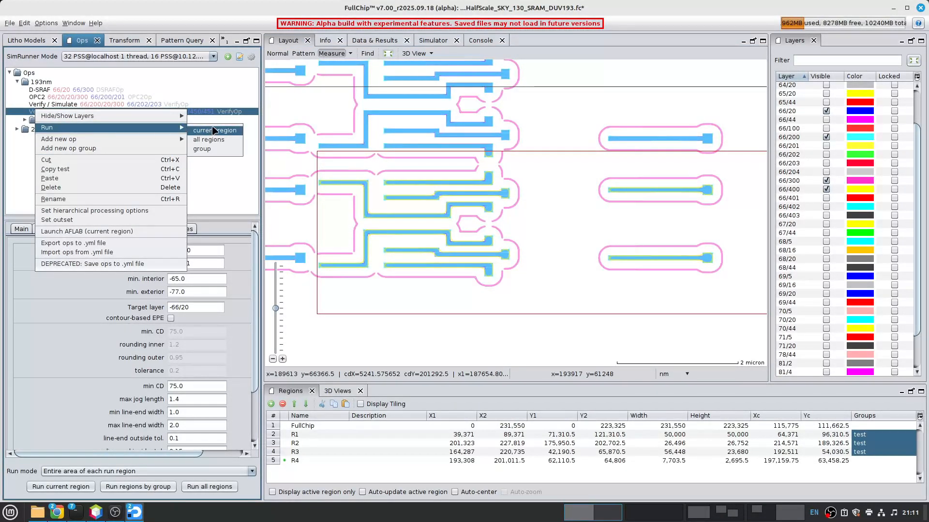
click(216, 151)
text(test)
key(Return)
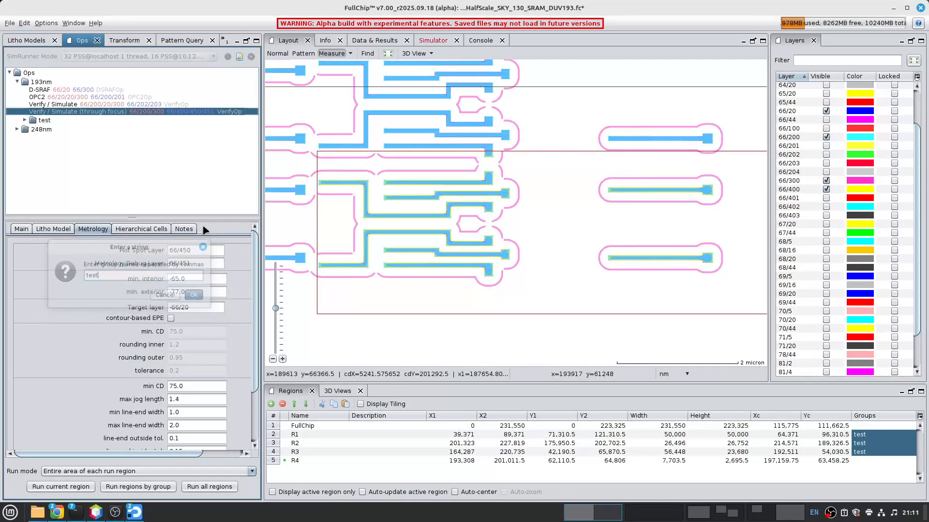
- Check the progress of the through-focus simulation job, enlarging the process status list to show more workers
click(432, 41)
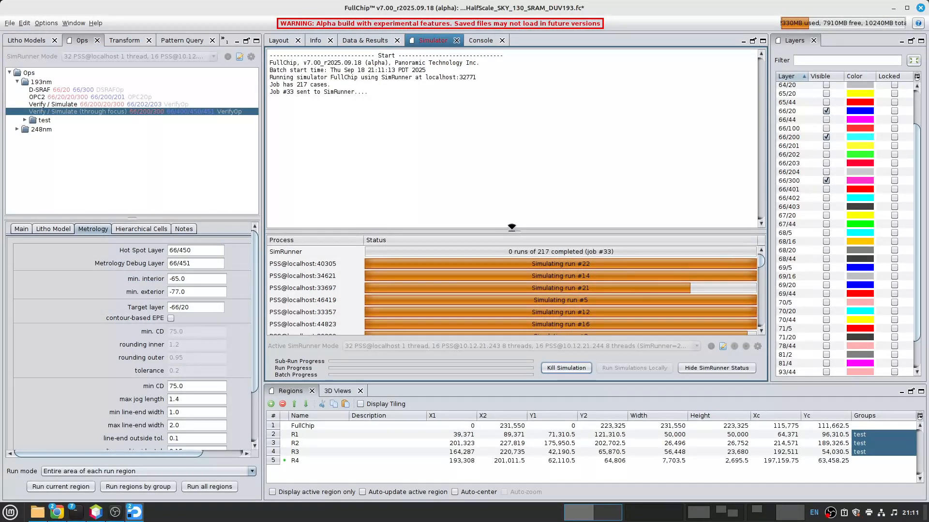
drag(512, 233, 514, 148)
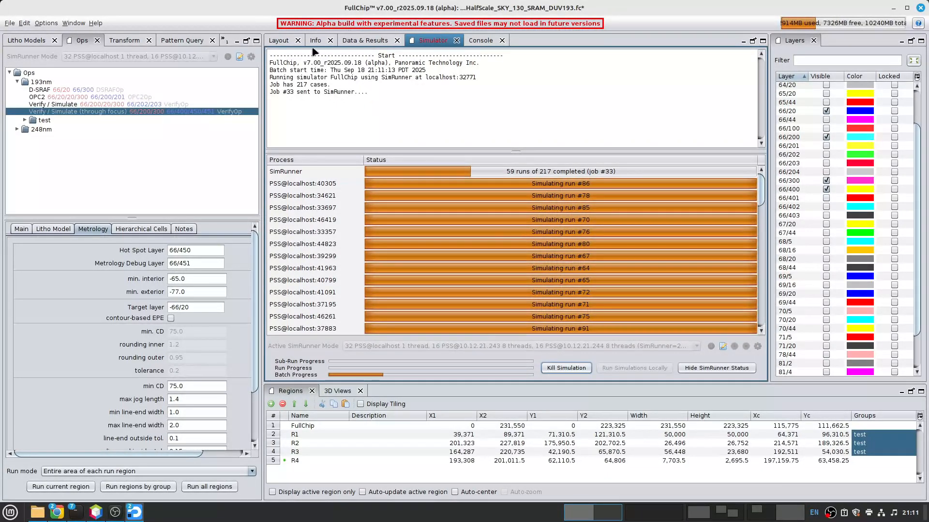
- Examine the PV bands at both ends of the closed assist-feature ring between the line ends in R1
click(279, 41)
scroll(520, 103, up, 5)
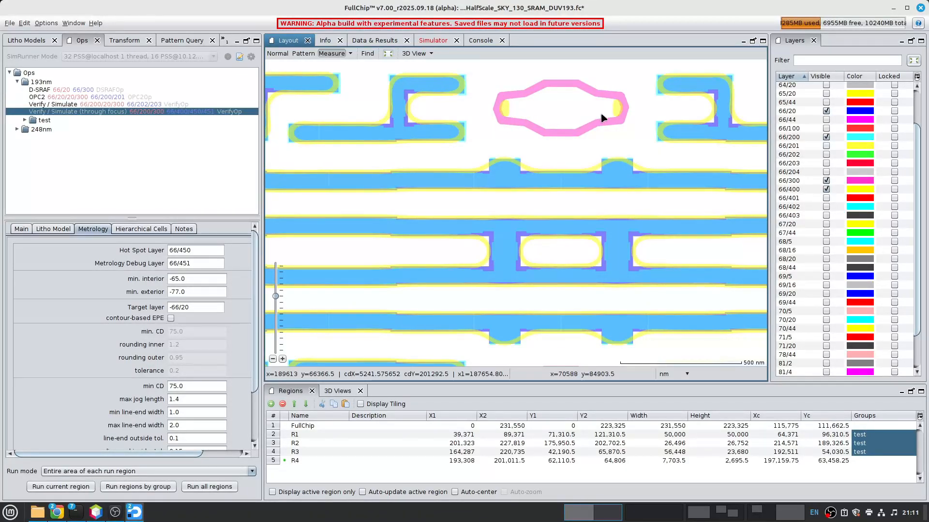
scroll(503, 117, up, 3)
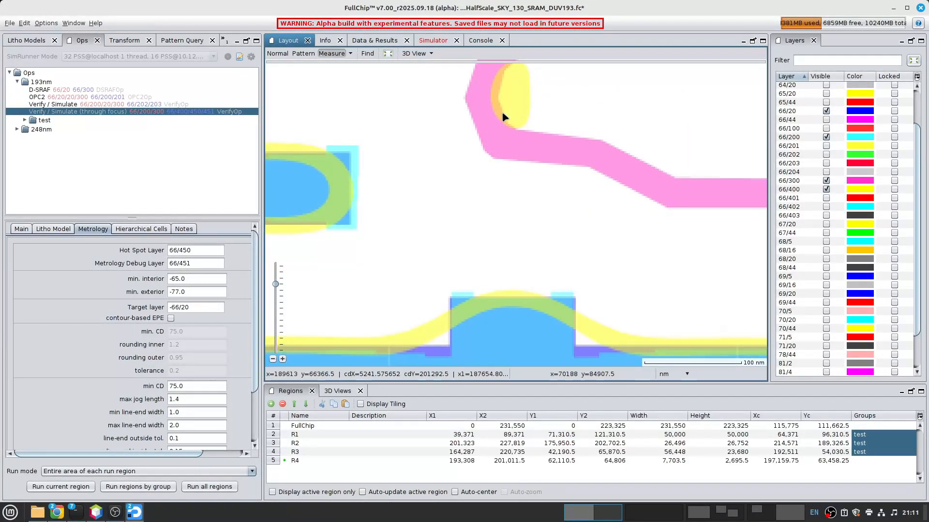
scroll(533, 167, down, 10)
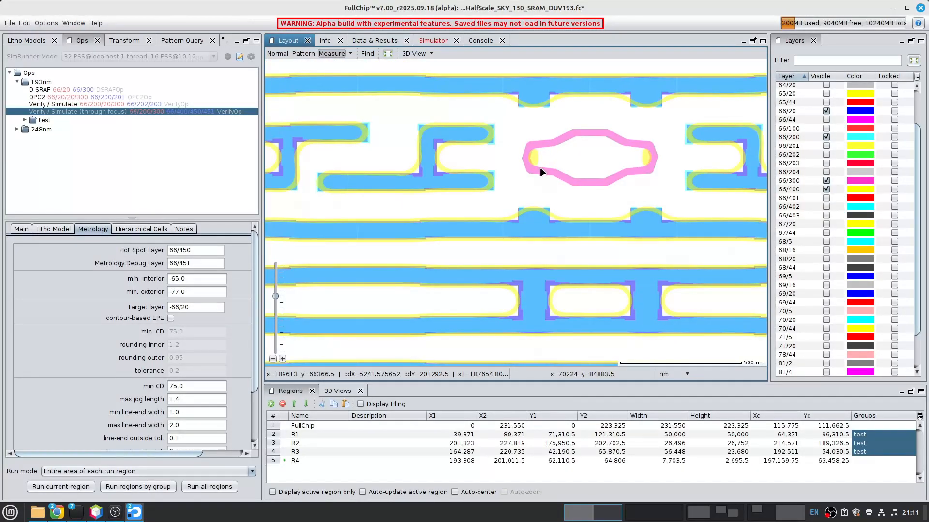
middle_drag(647, 155, 650, 157)
scroll(622, 156, up, 7)
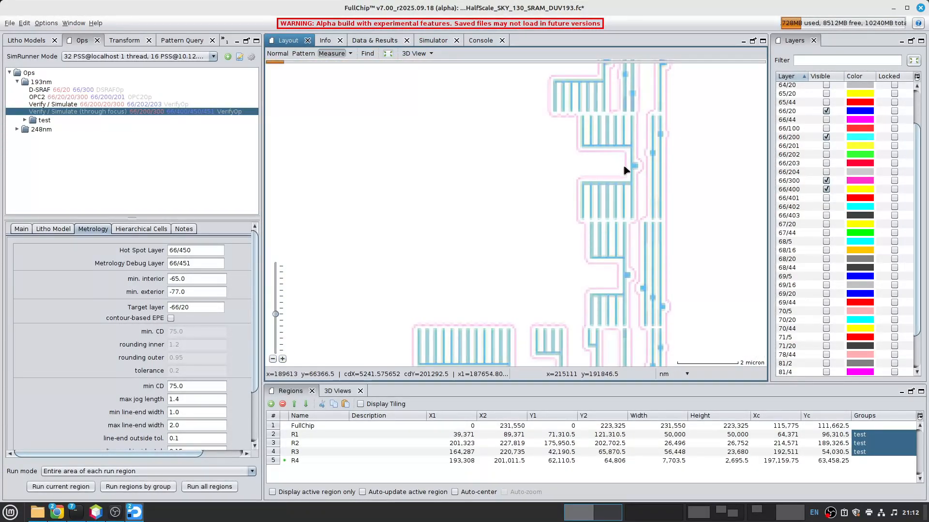
- Examine the PV bands at the facing line ends of the vertical comb structures in R2
middle_drag(706, 276, 711, 283)
scroll(605, 197, up, 2)
middle_drag(590, 152, 626, 366)
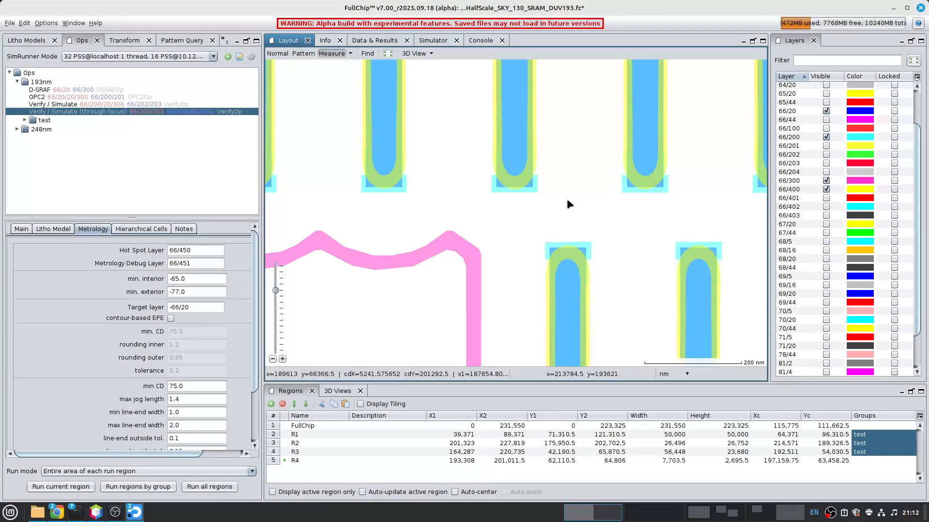
middle_drag(730, 219, 512, 213)
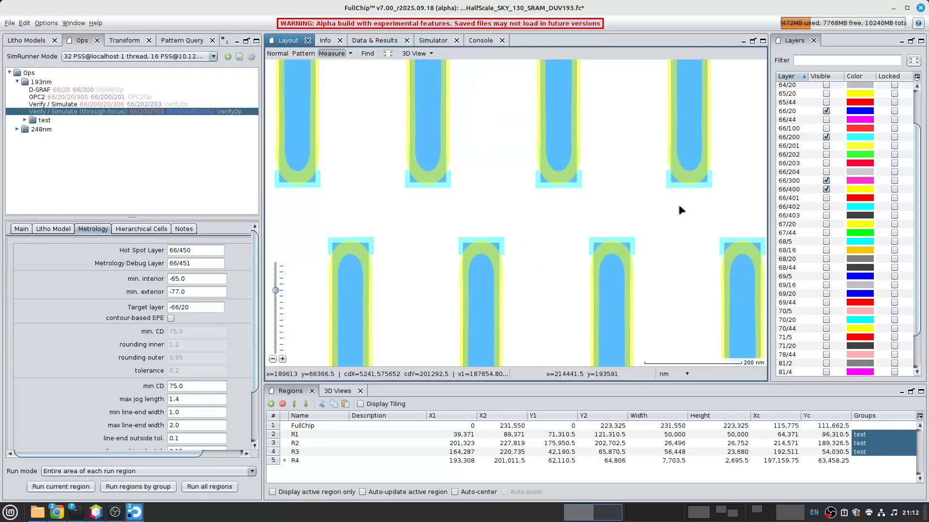
middle_drag(641, 199, 434, 85)
scroll(478, 121, down, 2)
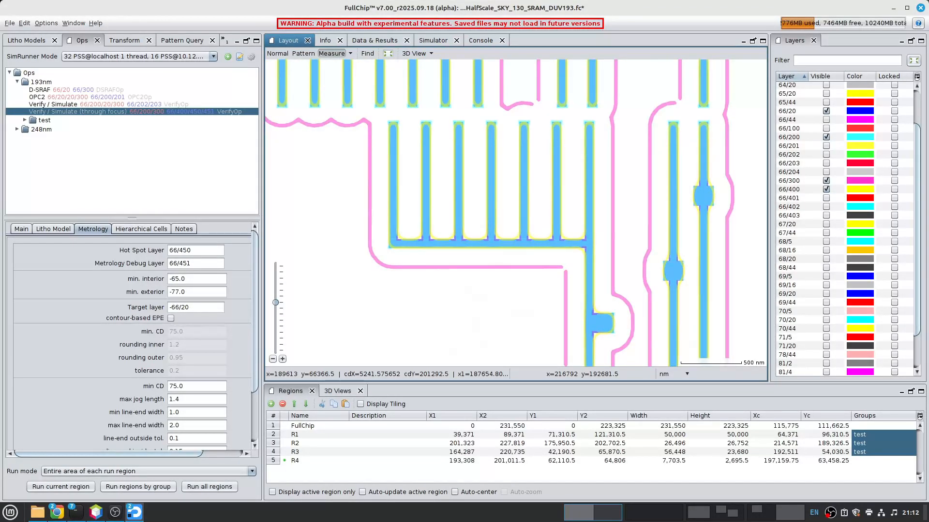